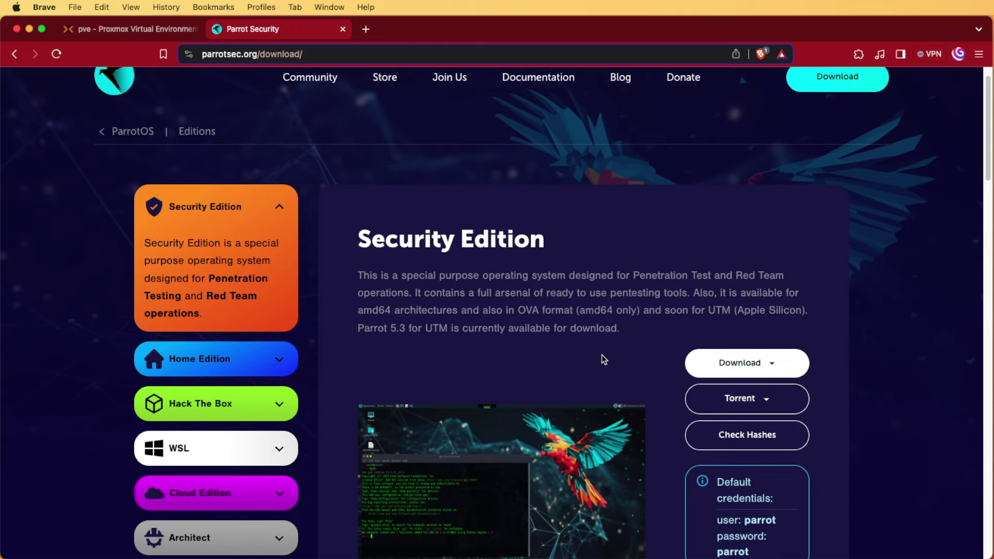
Check the Security Edition's requirements and copy the link address of its amd64 ISO download.
scroll(654, 377, "down", 10)
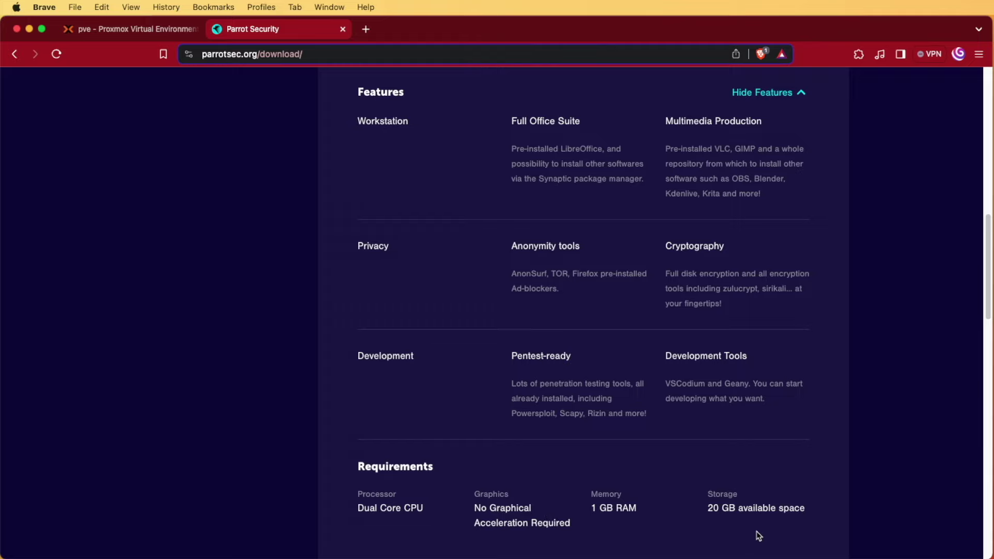
scroll(645, 527, "down", 2)
scroll(644, 527, "up", 2)
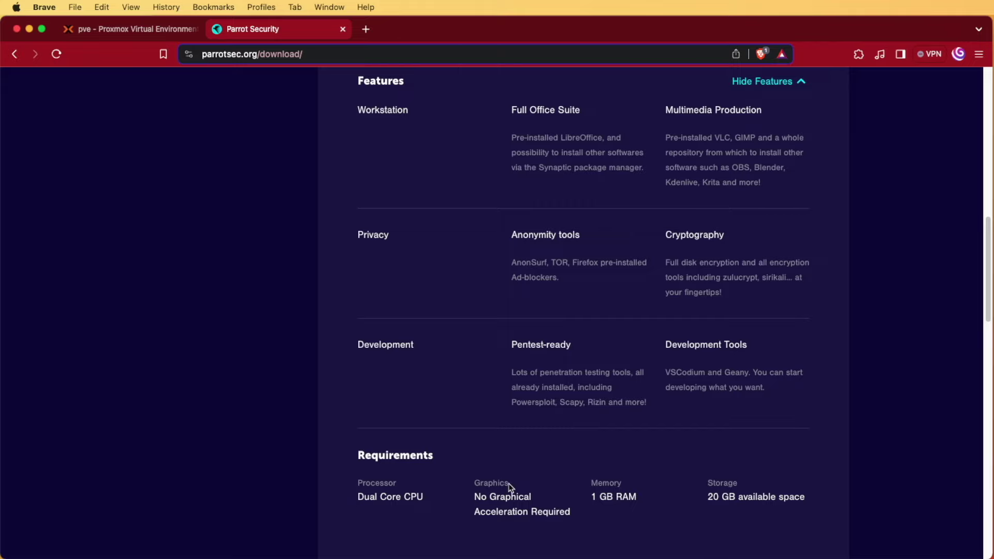
scroll(509, 489, "up", 1)
scroll(510, 489, "up", 10)
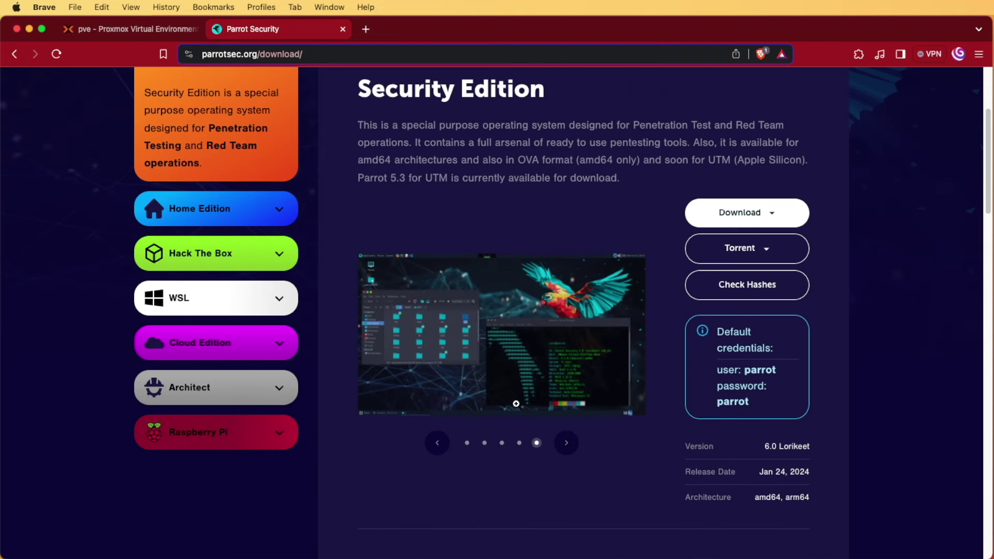
left_click(739, 236)
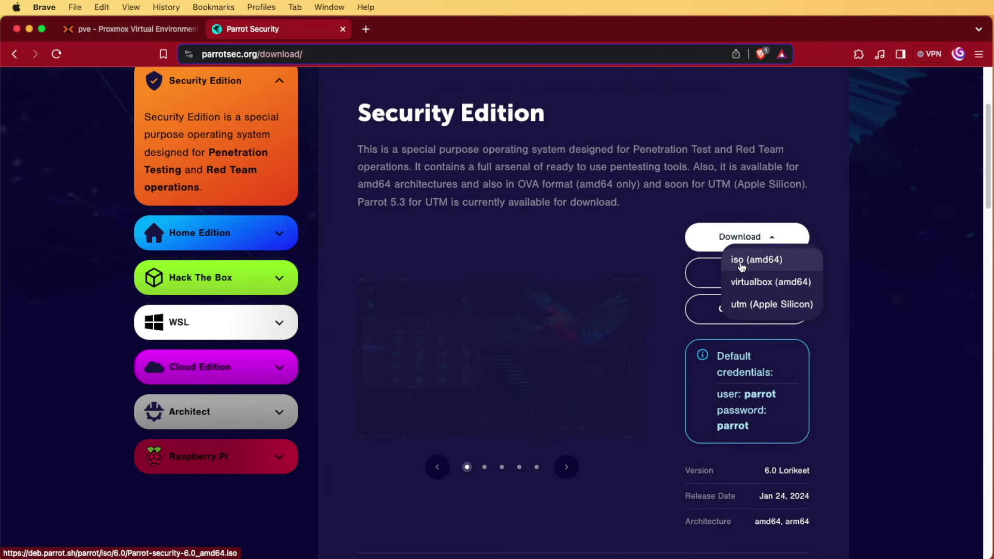
right_click(741, 266)
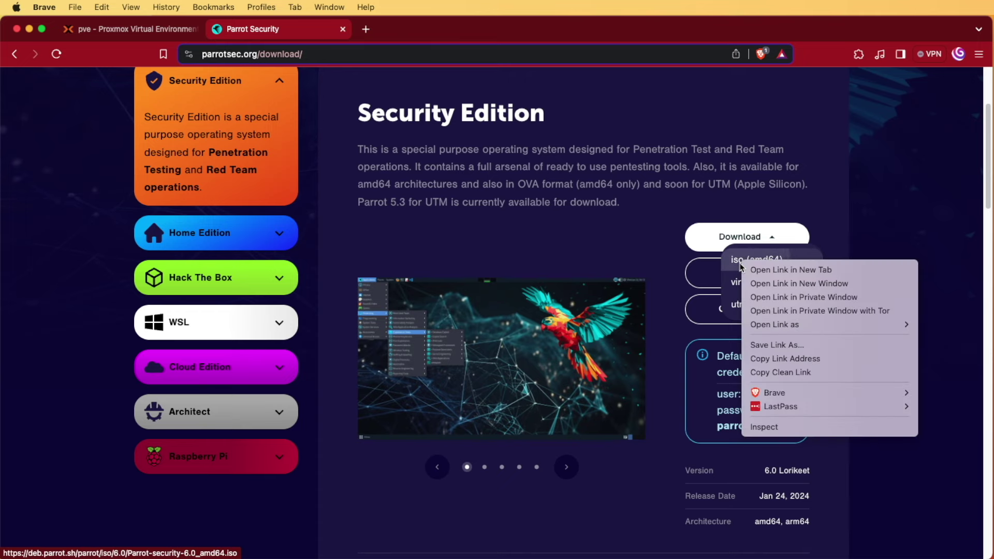
left_click(796, 359)
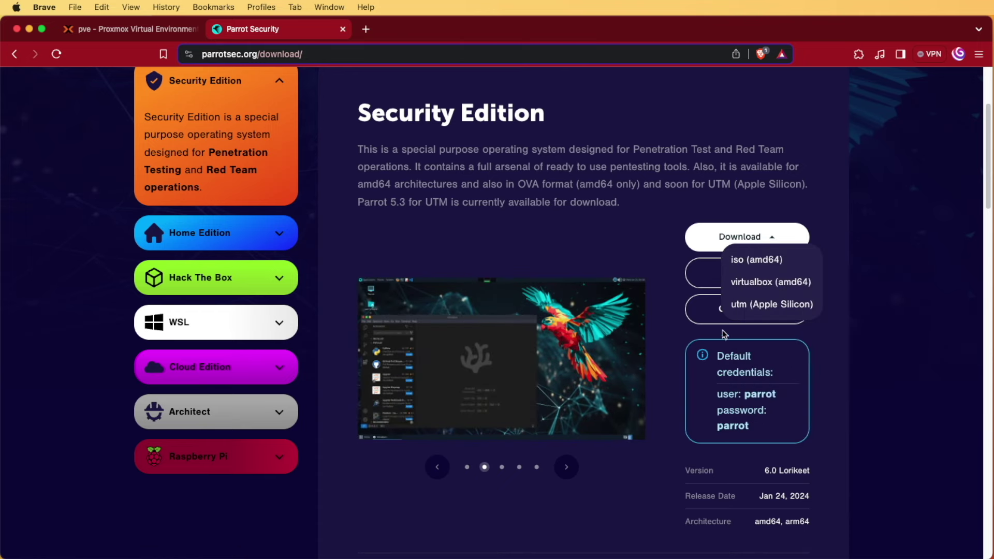
In Proxmox, set up a Download from URL for the local (pve) storage's ISO images and query the copied Parrot ISO link.
left_click(116, 31)
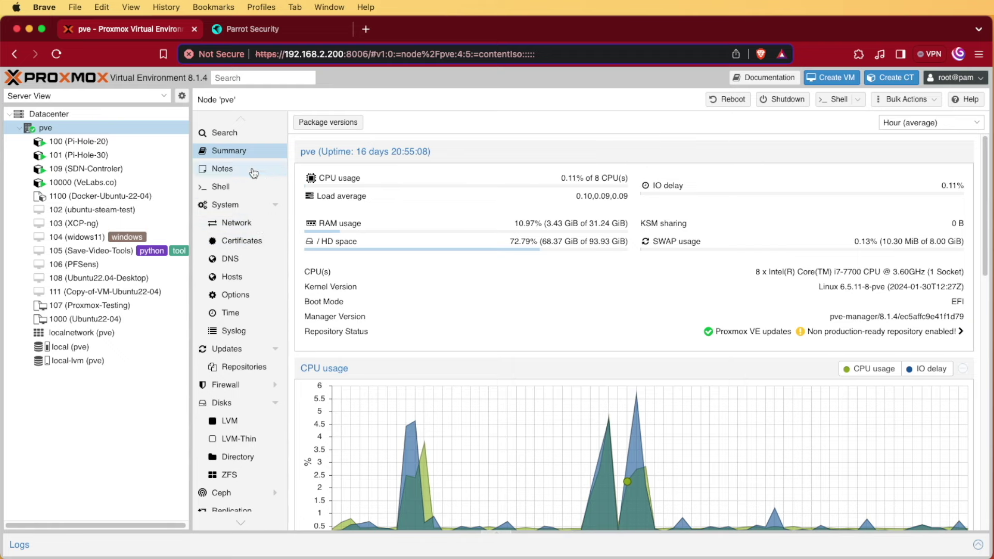
left_click(68, 347)
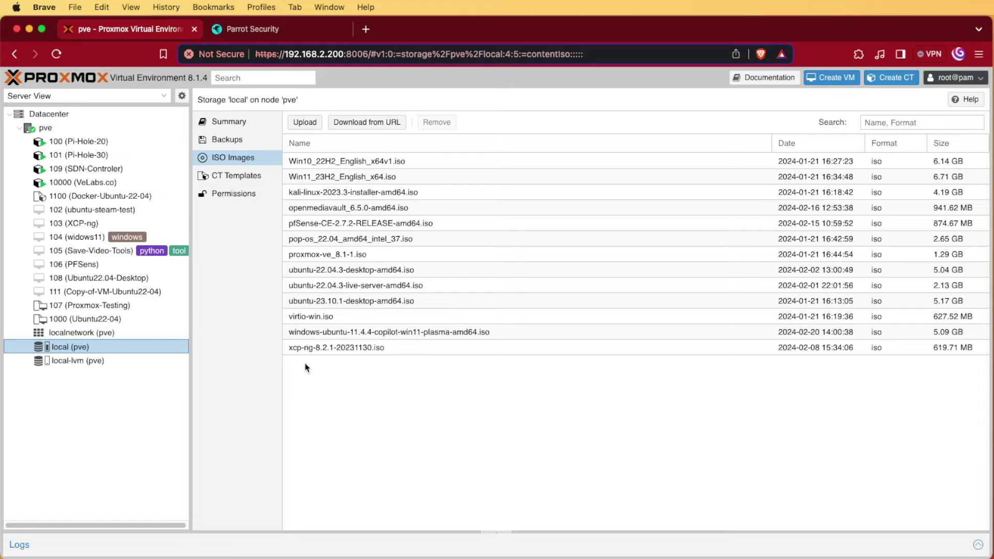
left_click(218, 159)
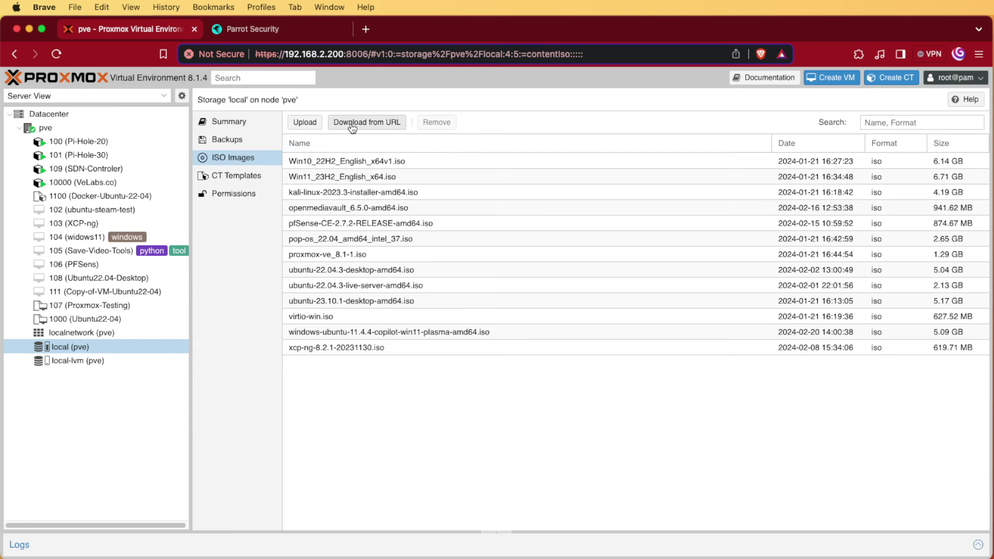
left_click(352, 124)
right_click(424, 265)
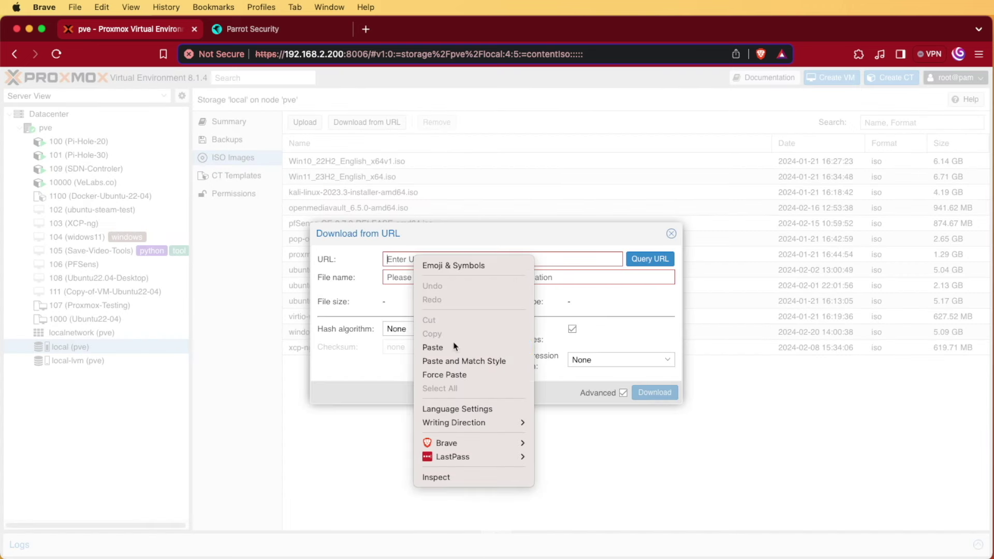
left_click(433, 346)
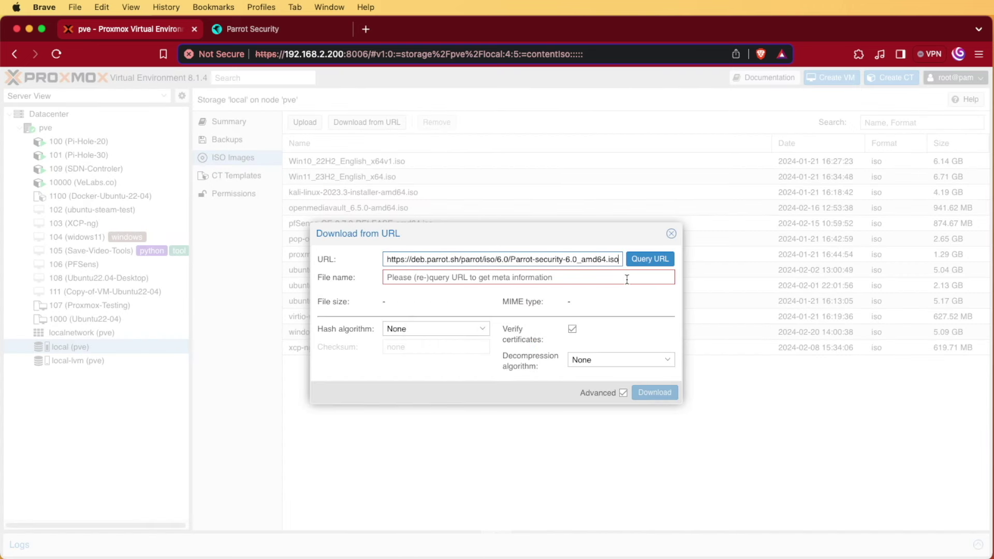
left_click(651, 262)
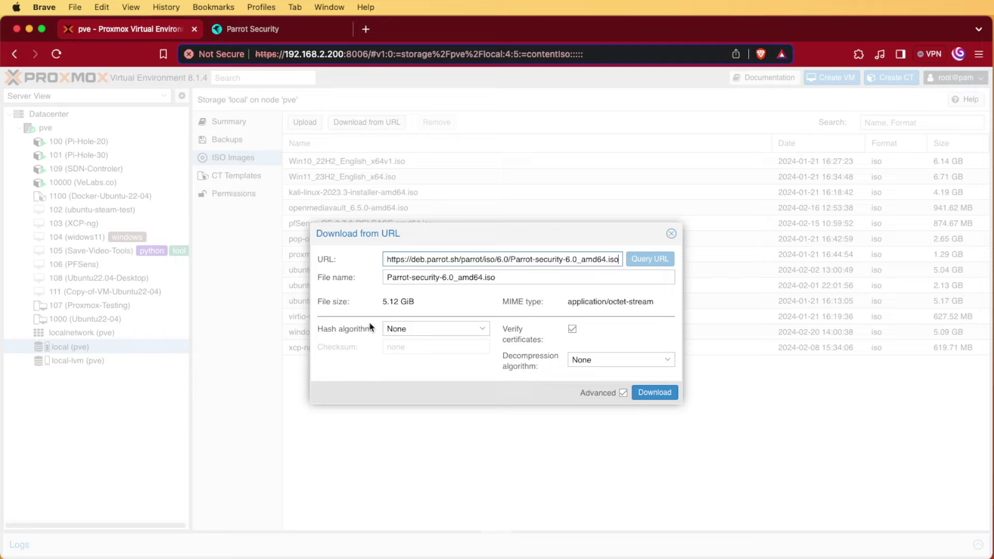
Set the hash algorithm to SHA-512 and copy the sha512 hash of Parrot-security-6.0_amd64.iso from Parrot's signed hashes file.
left_click(482, 331)
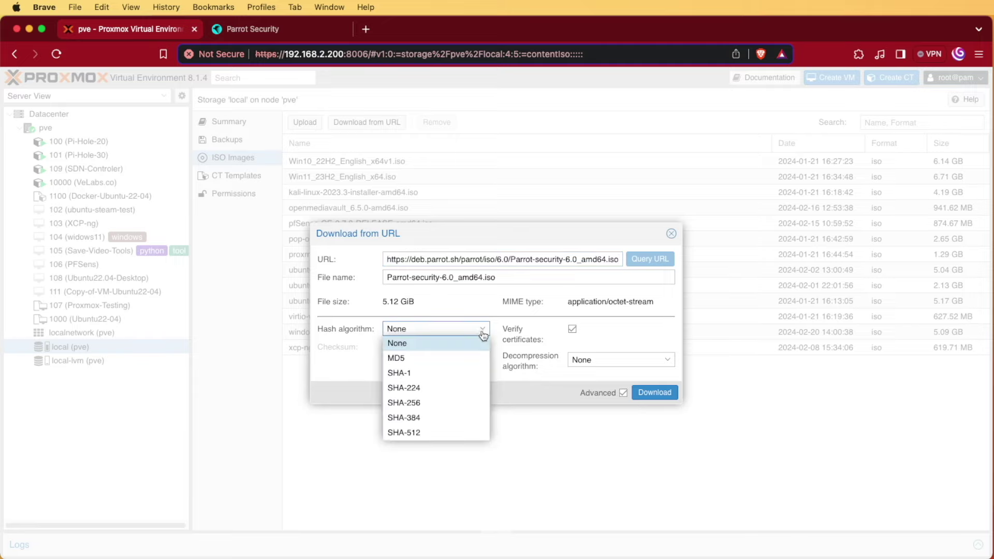
left_click(400, 432)
left_click(252, 29)
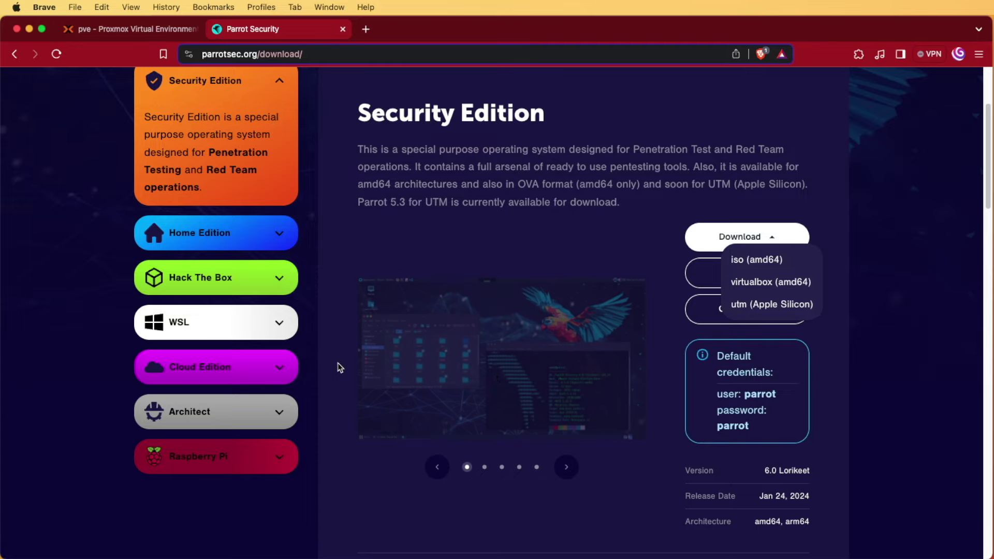
left_click(845, 341)
left_click(747, 318)
scroll(559, 456, "down", 10)
scroll(559, 456, "up", 2)
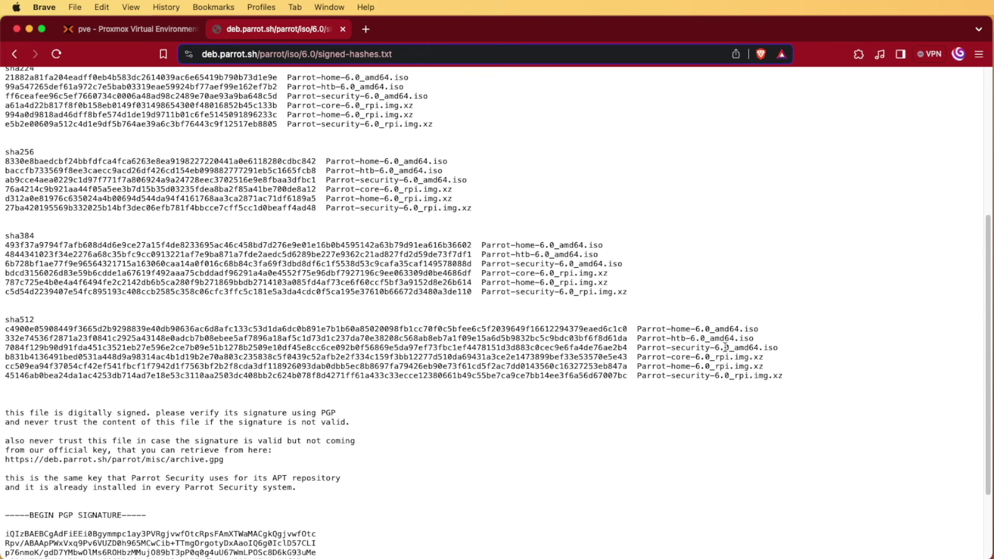
left_click_drag(626, 349, 2, 352)
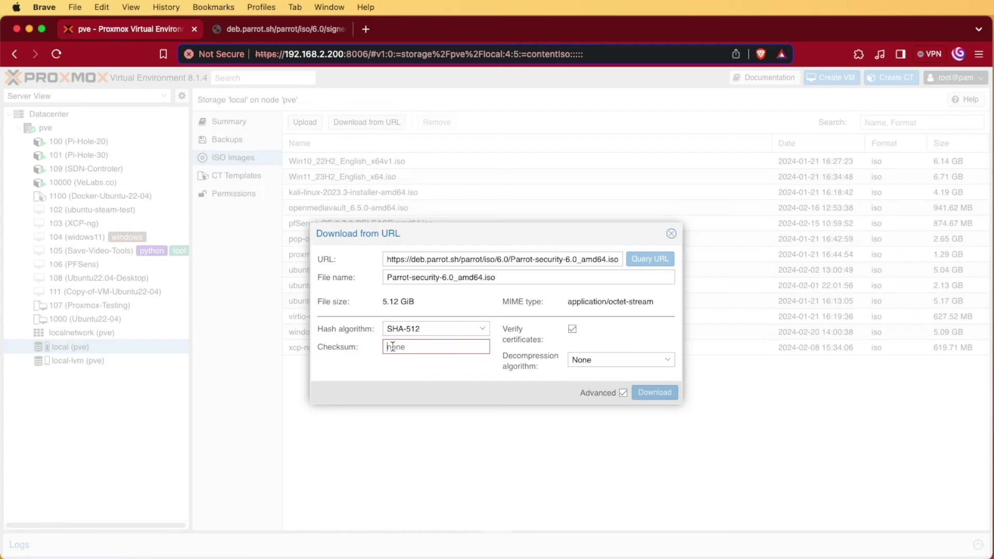
Paste the copied hash as the checksum and download the Parrot ISO to local storage, closing the task viewer when finished.
right_click(393, 346)
left_click(414, 398)
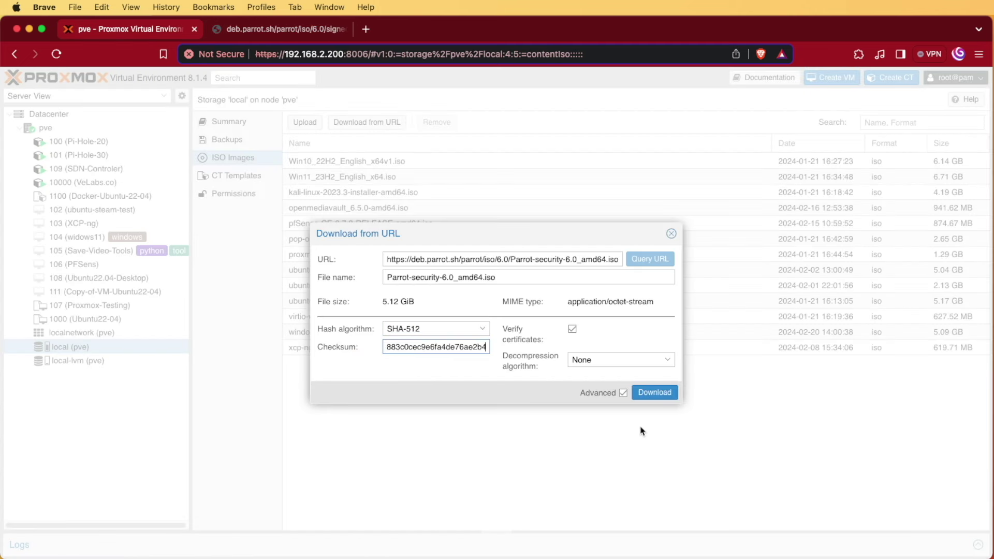
left_click(654, 393)
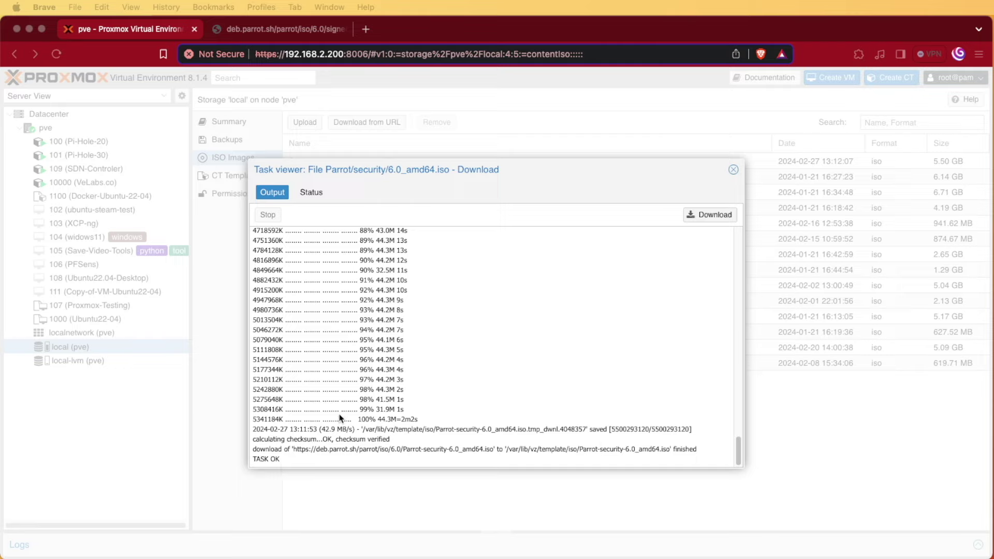
left_click(734, 171)
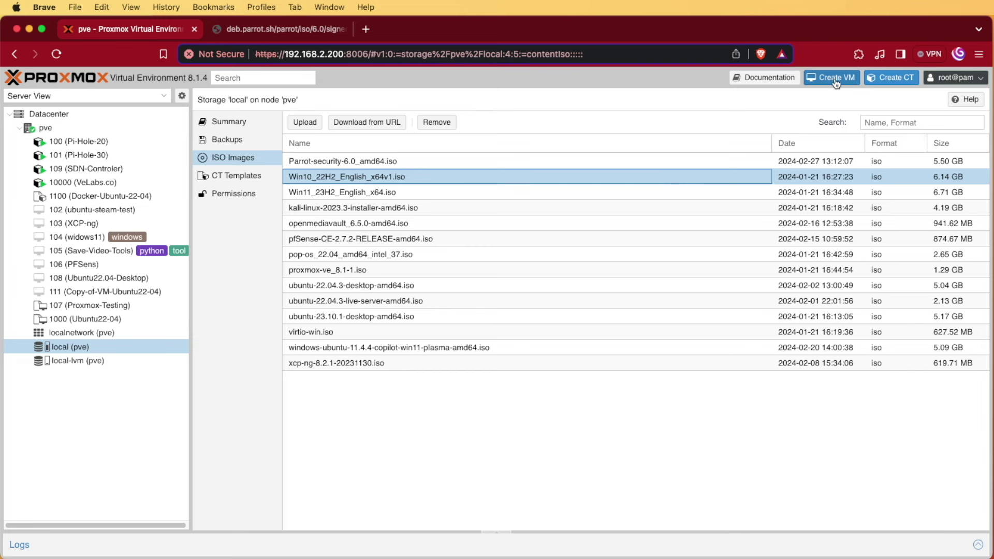
Create a new virtual machine named Parrot that uses Parrot-security-6.0_amd64.iso from local storage as its disc image.
left_click(836, 80)
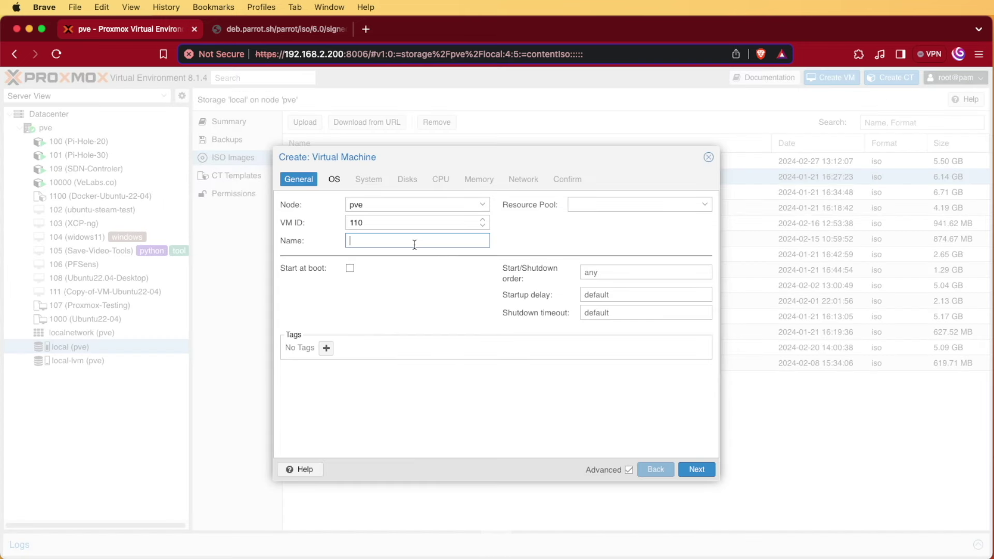
type("Parrot")
left_click(696, 469)
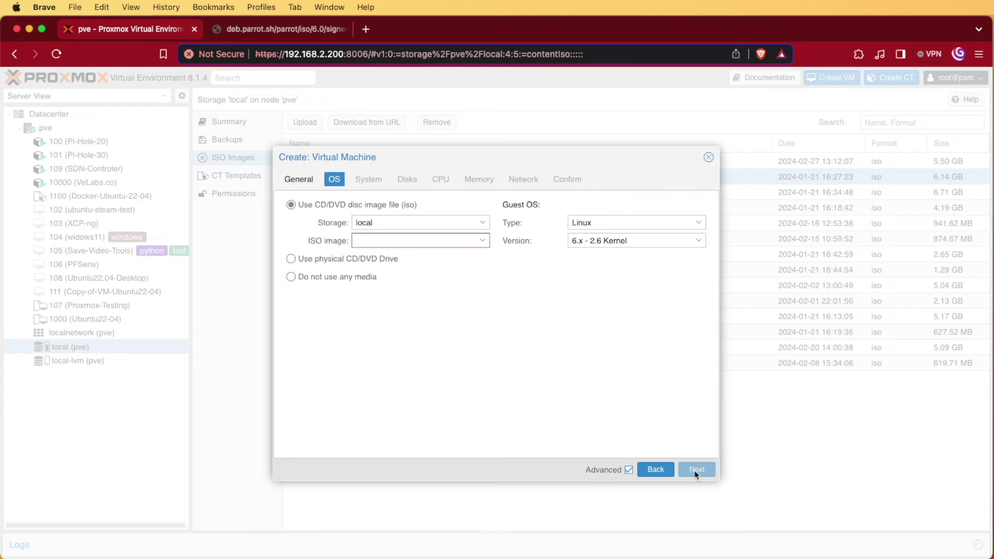
left_click(482, 241)
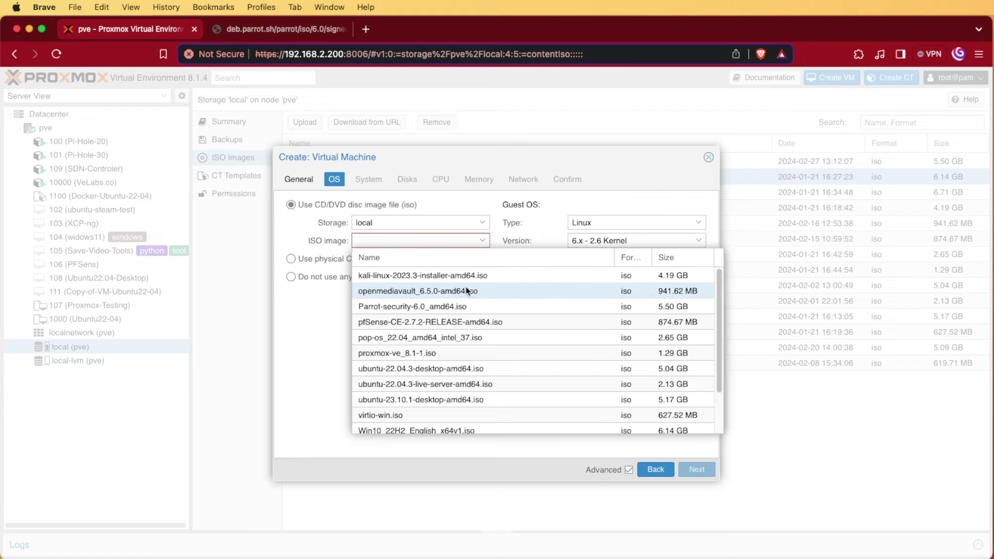
left_click(290, 311)
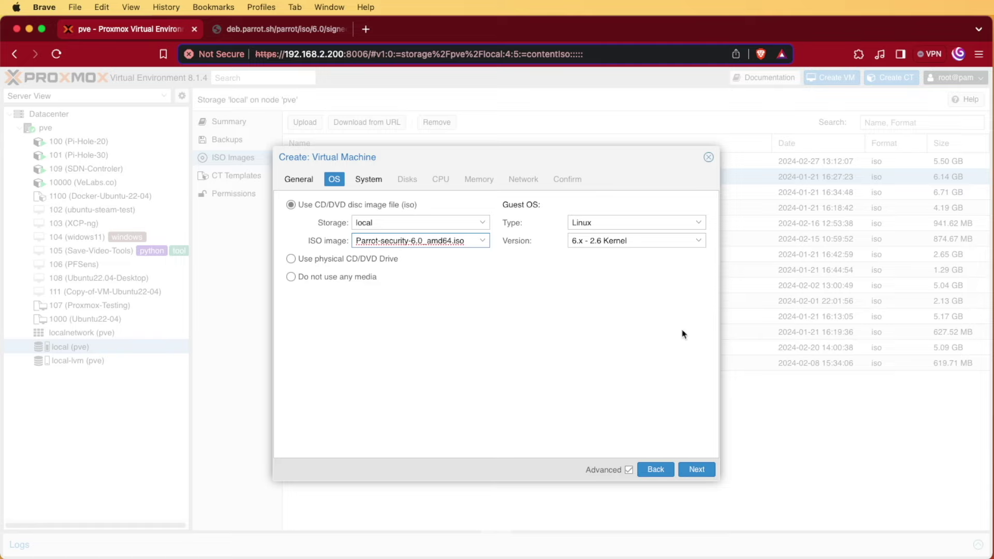
left_click(695, 469)
Enable the Qemu Agent and accept a 32 GiB SCSI disk on local-lvm.
left_click(572, 223)
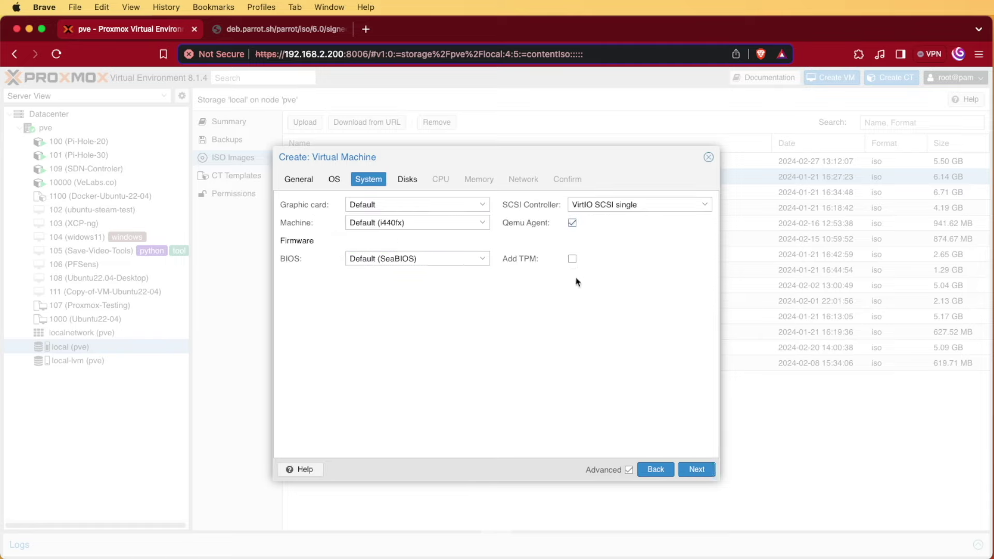
left_click(698, 469)
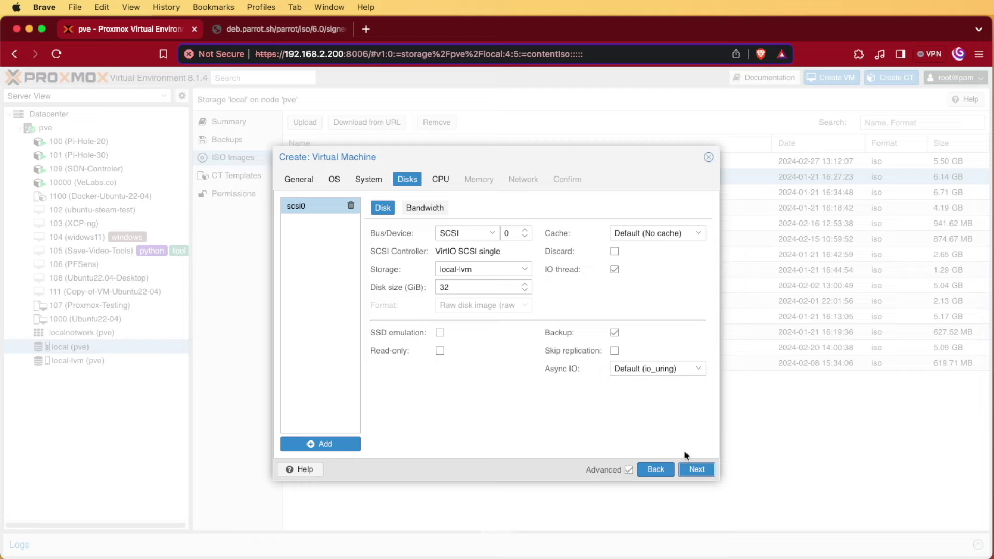
left_click(696, 469)
Give the virtual machine 2 cores with CPU type host and accept 2048 MiB of memory.
left_click(483, 220)
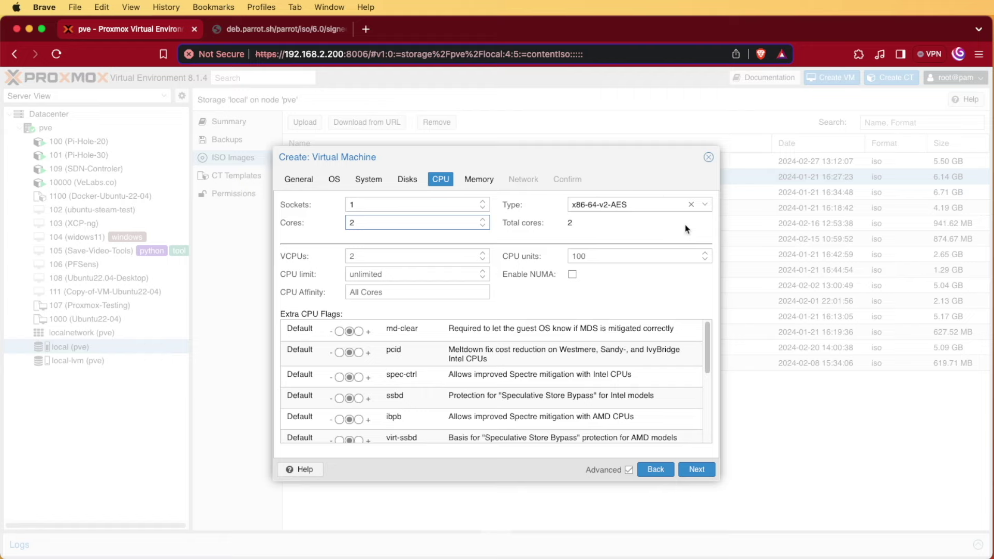
left_click(693, 207)
left_click(680, 389)
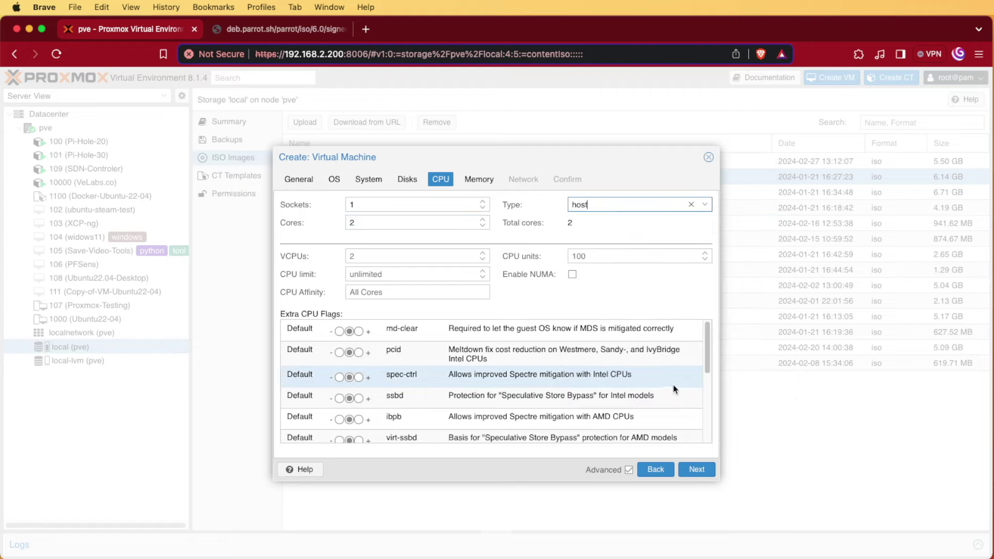
left_click(699, 470)
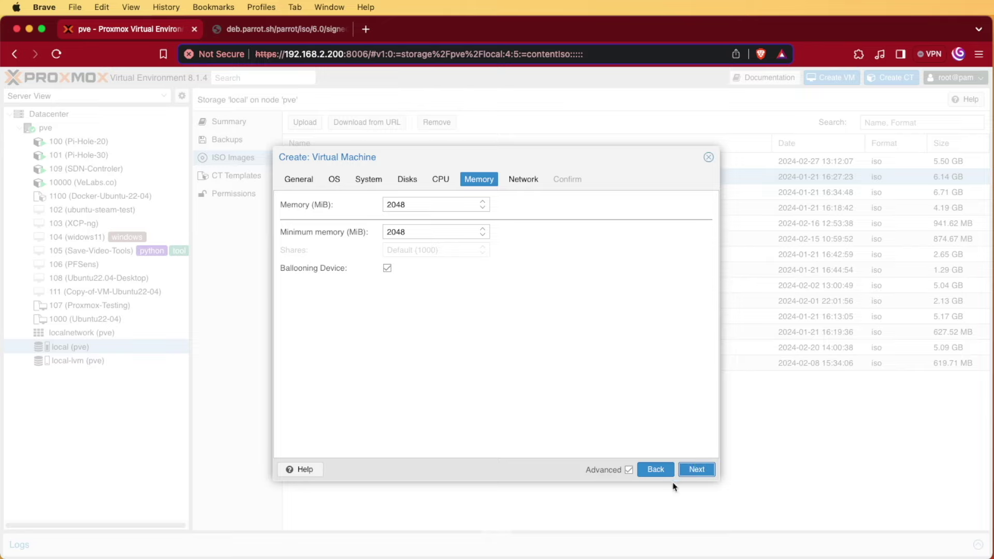
left_click(686, 472)
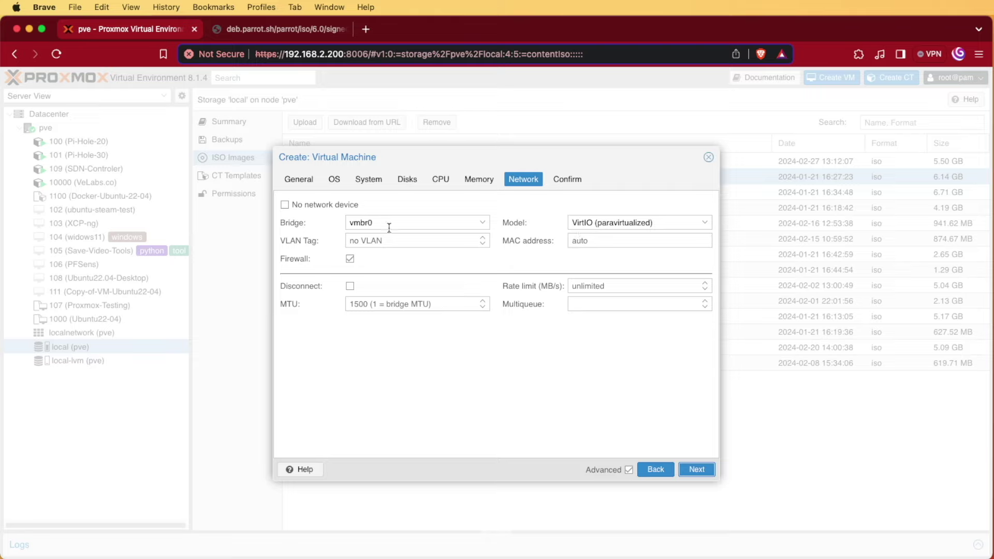
Connect the virtual machine's network device to bridge vmbr2 and finish creating the machine.
left_click(481, 226)
left_click(458, 286)
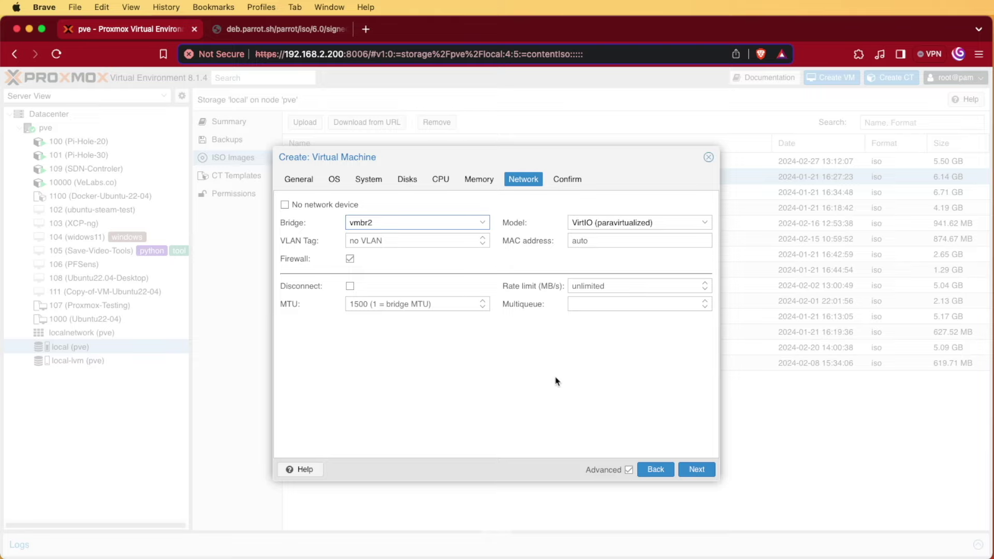
left_click(699, 469)
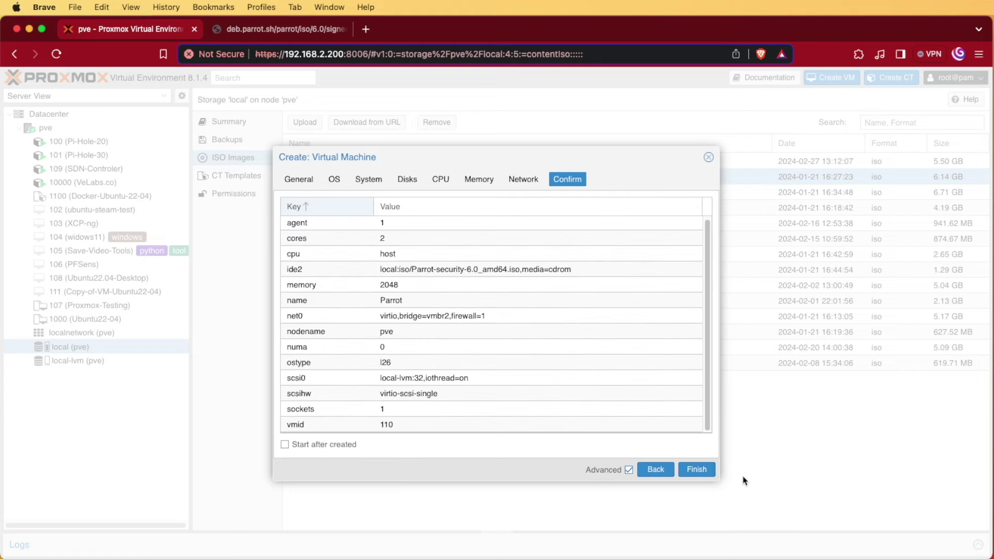
left_click(700, 470)
Start the Parrot virtual machine and boot the Try / Install entry in its console.
left_click(136, 293)
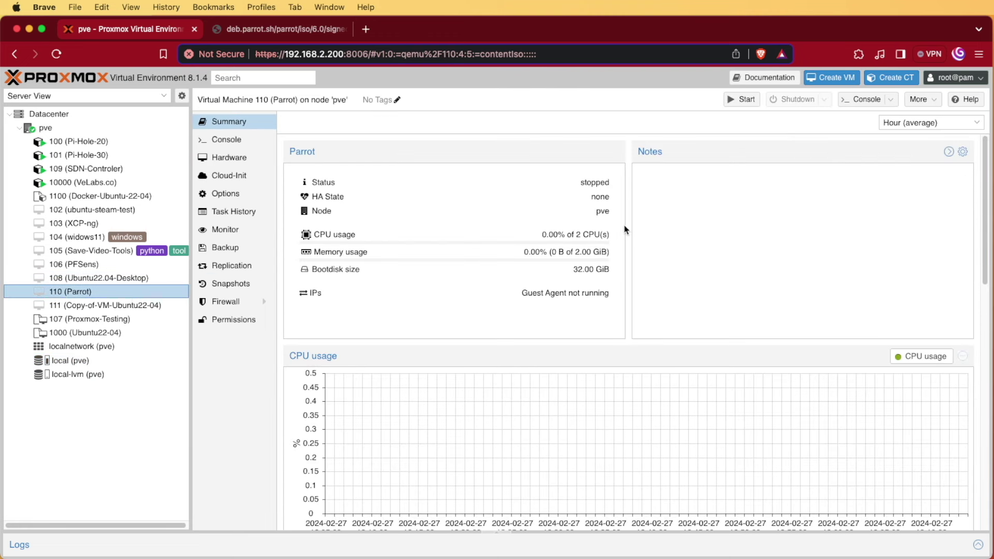
left_click(743, 100)
left_click(863, 99)
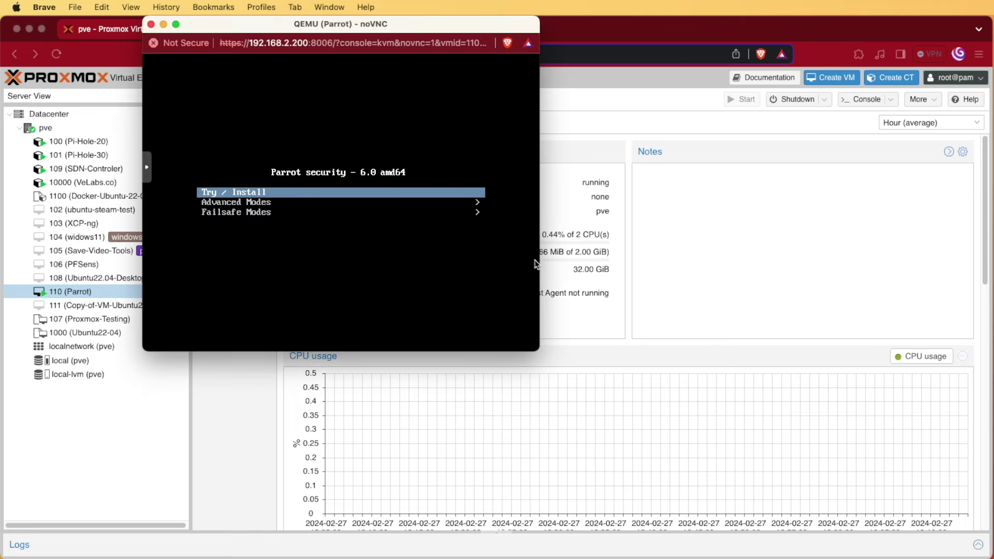
key("Return")
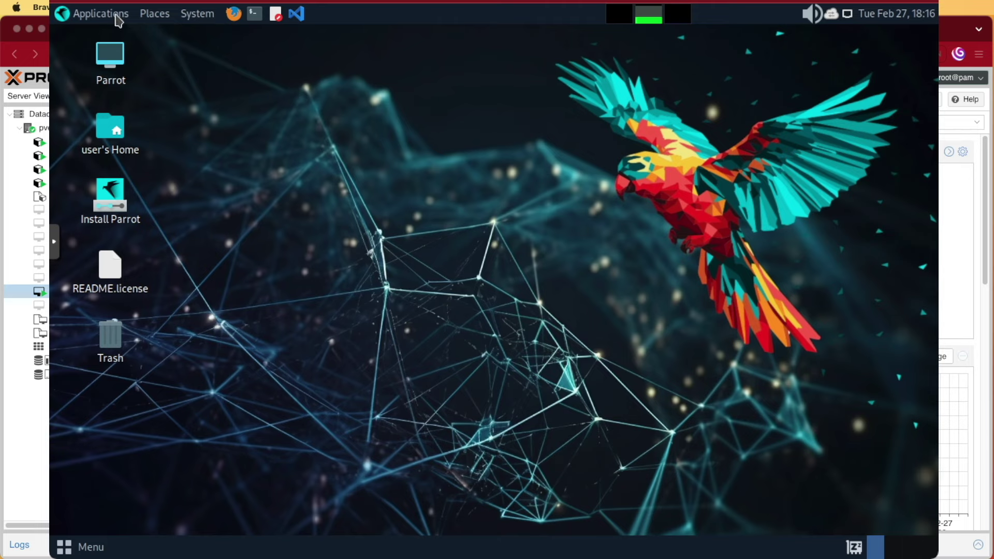
Look over the live desktop's application categories, places, system preferences and administration entries, and the main application list.
left_click(93, 17)
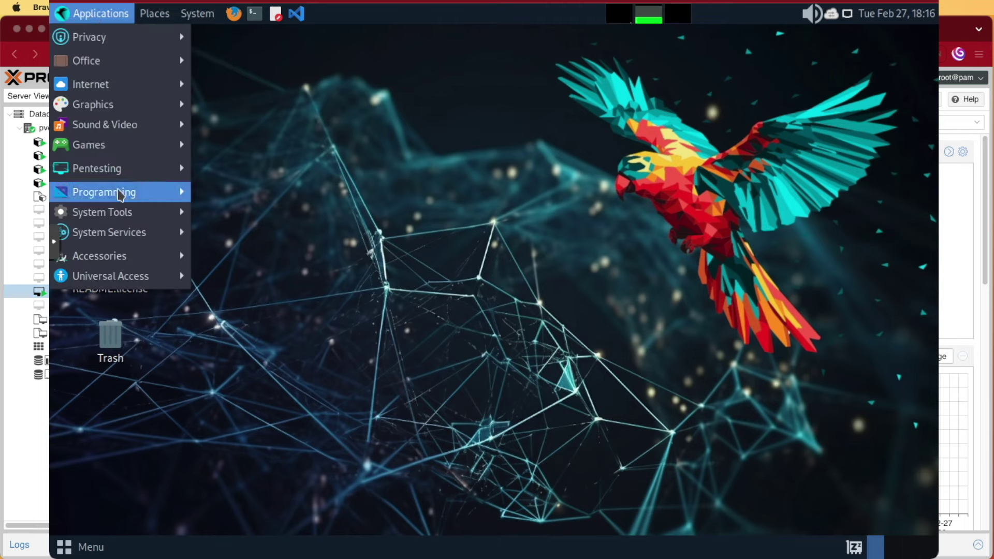
left_click(165, 17)
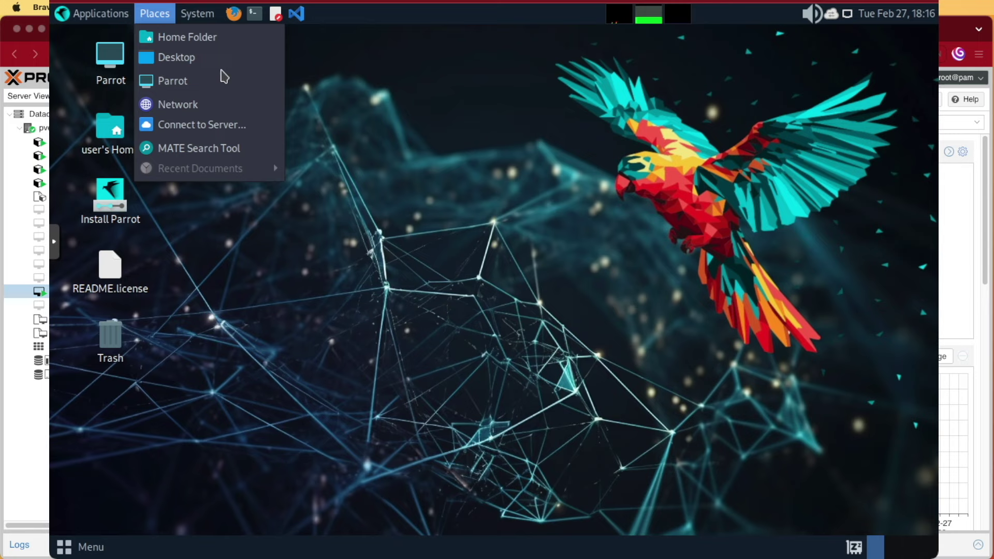
mouse_move(200, 14)
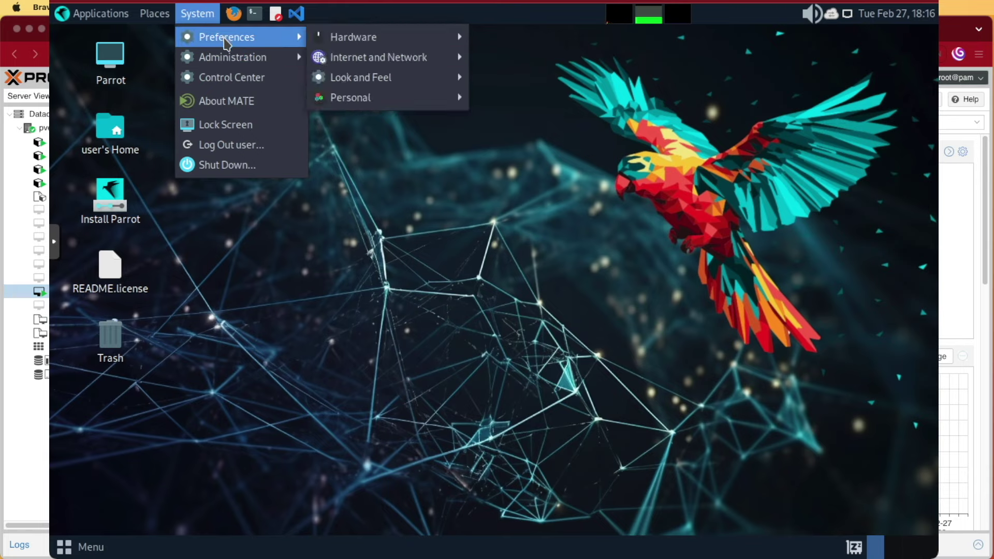
mouse_move(230, 61)
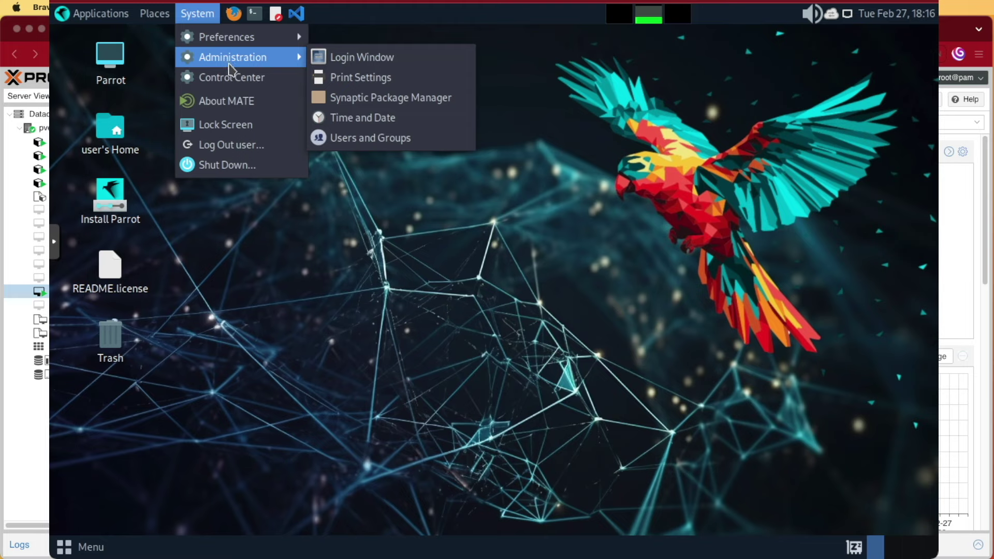
left_click(70, 549)
left_click(70, 552)
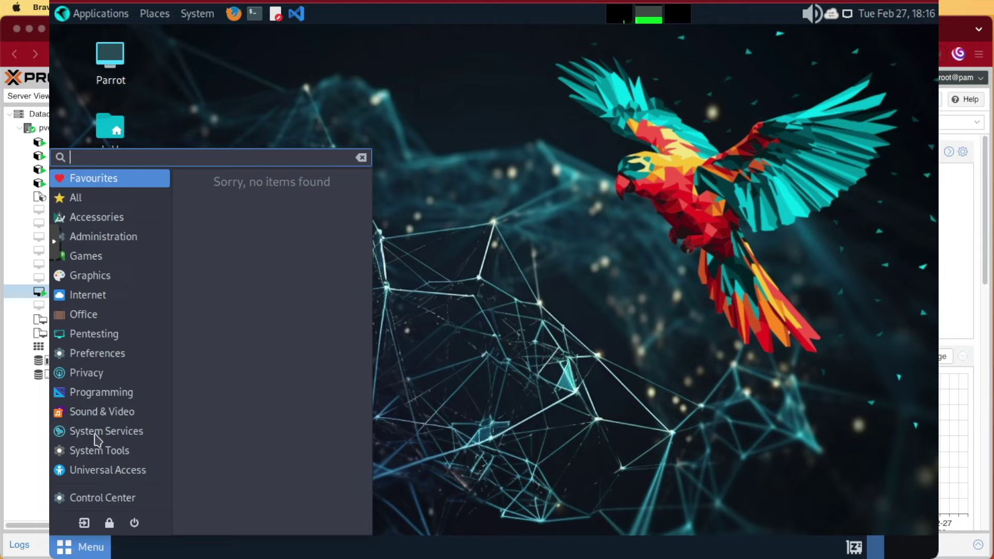
left_click(533, 278)
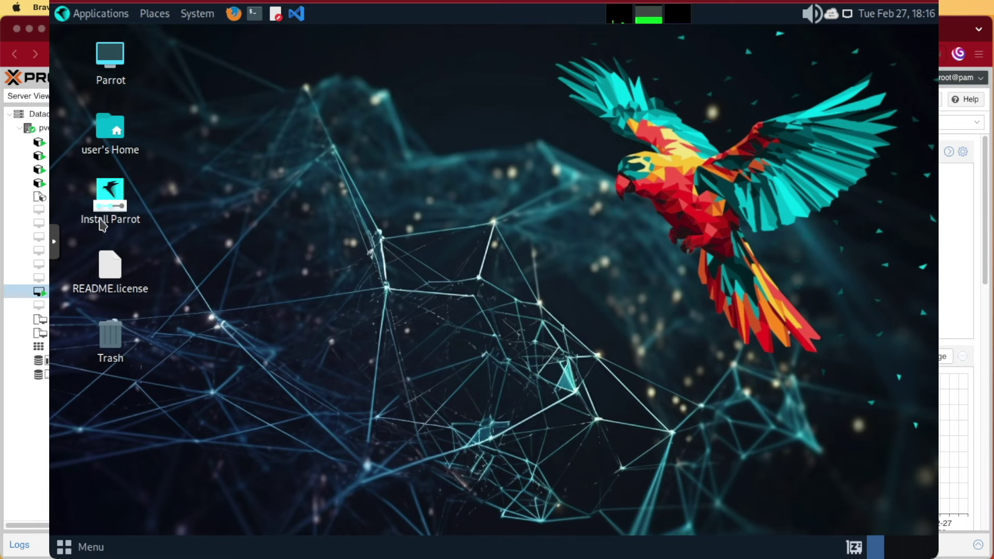
Launch the Parrot installer and accept American English with region America and zone New York.
left_click(106, 210)
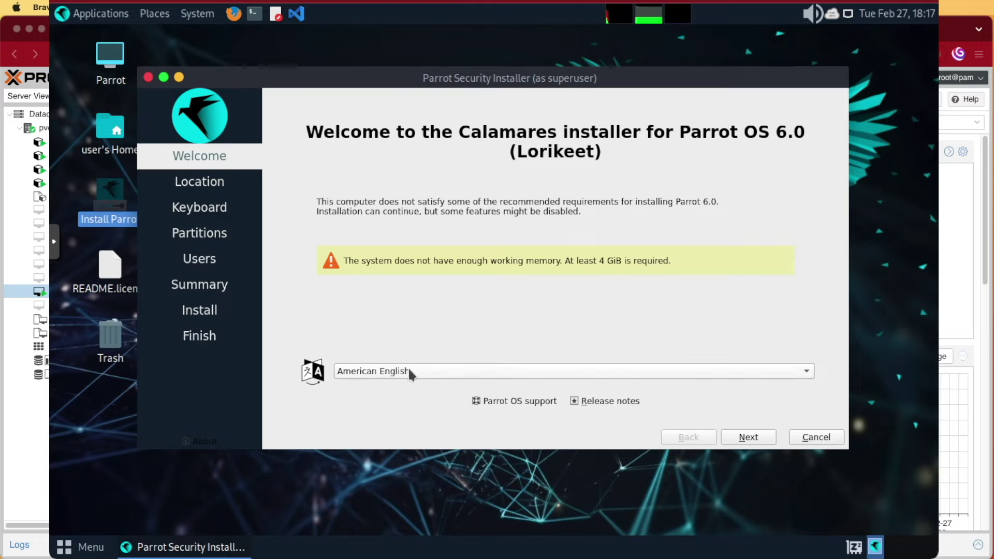
left_click(759, 438)
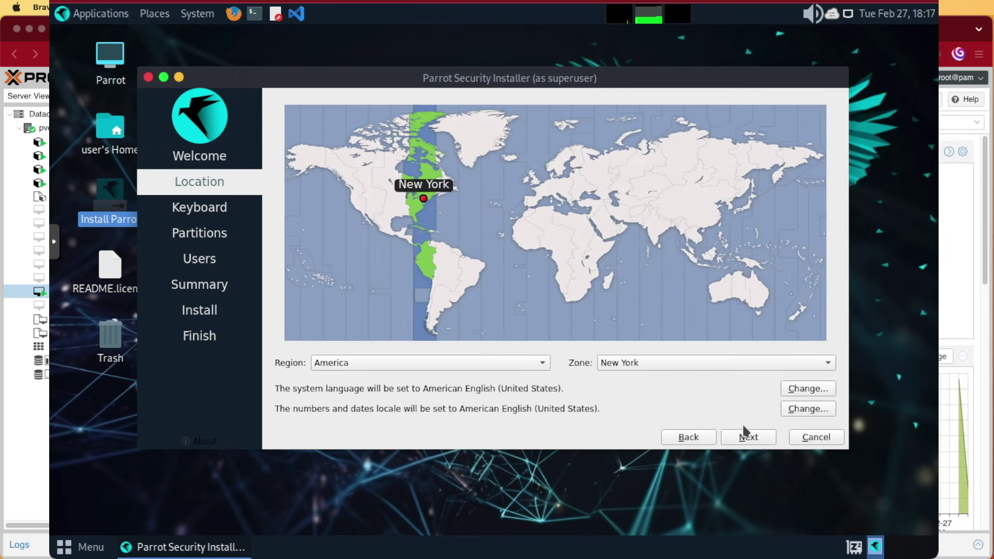
left_click(755, 441)
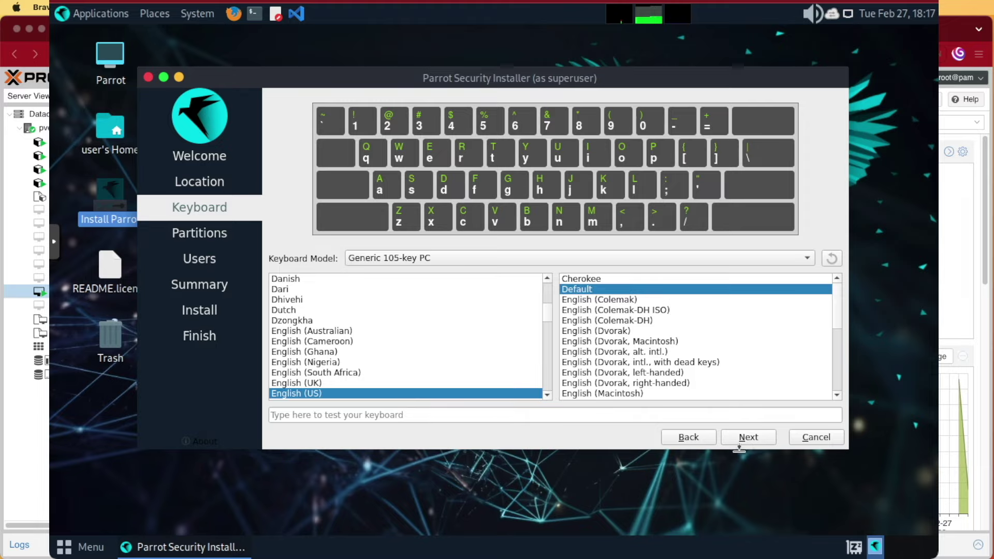
Accept the default English (US) keyboard layout and choose Erase disk with No Swap for the 32 GiB QEMU HARDDISK.
left_click(745, 439)
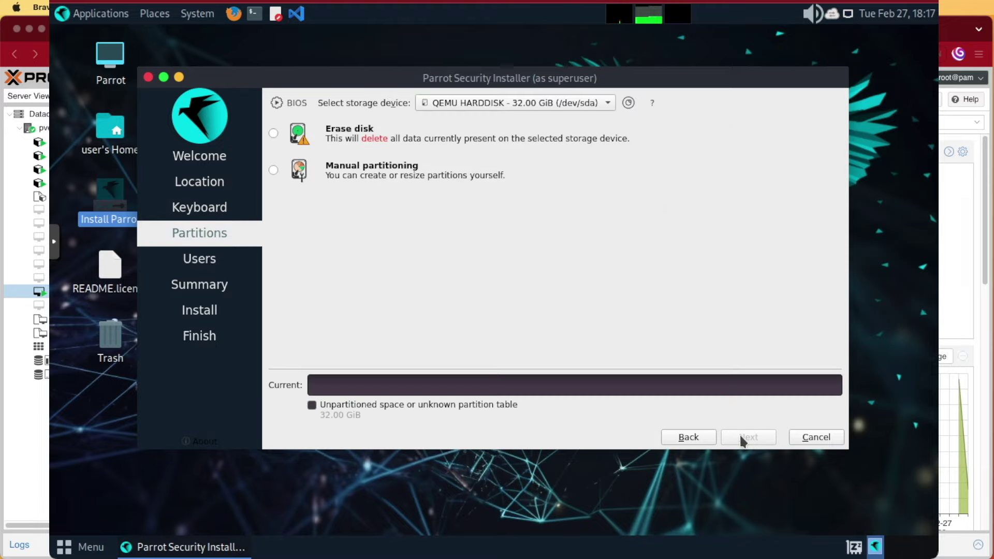
left_click(274, 134)
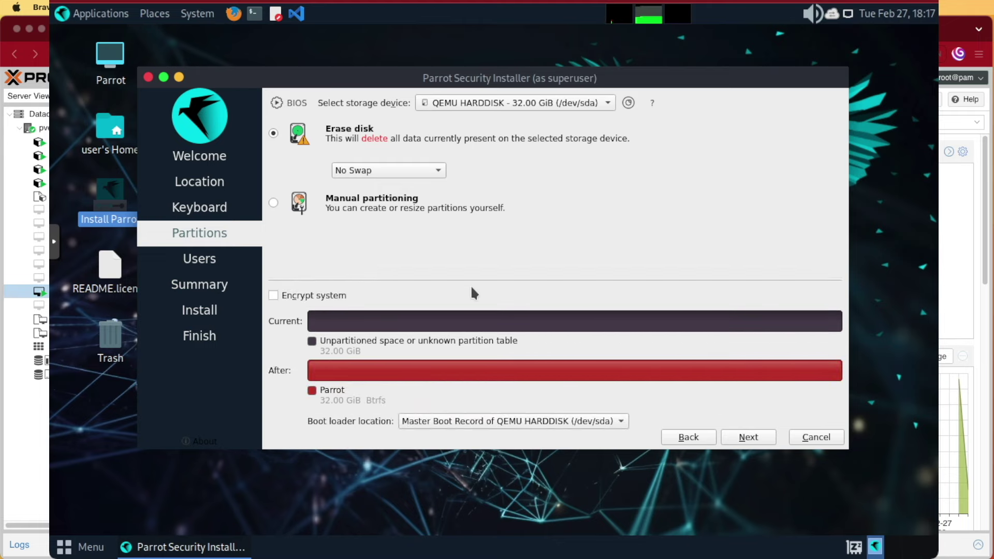
left_click(748, 439)
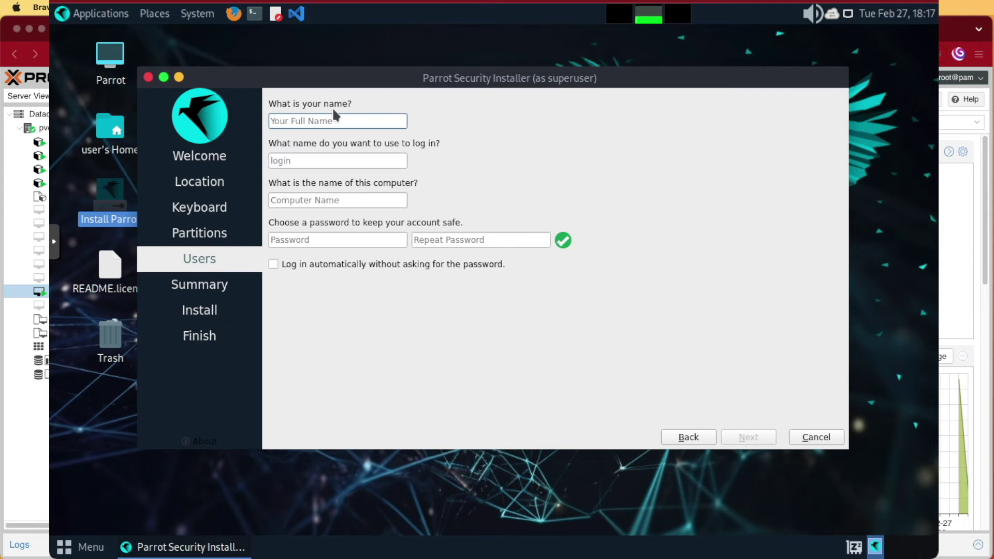
Fill in the user's name, login, computer name and account password, and start the installation from the summary.
type("us")
left_click(752, 436)
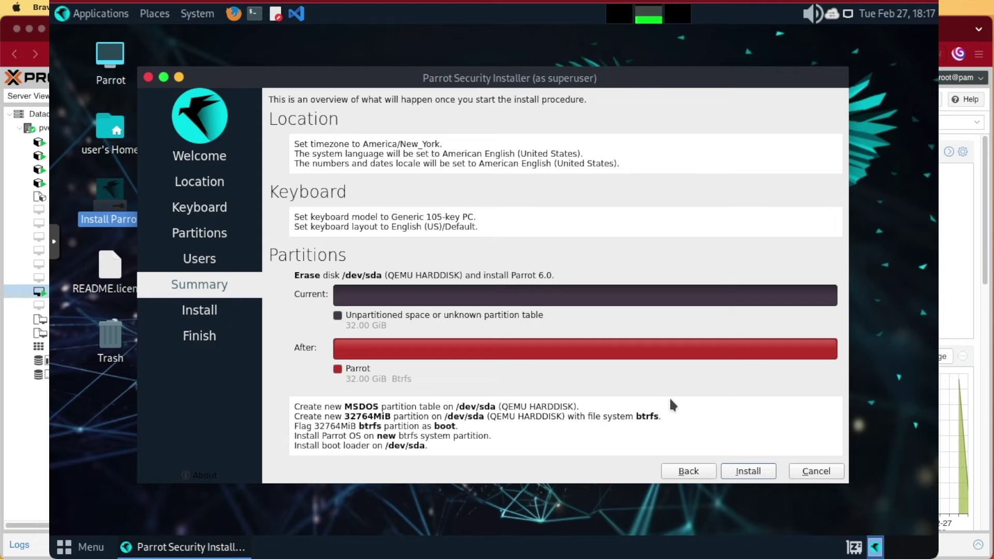
left_click(749, 474)
left_click(563, 281)
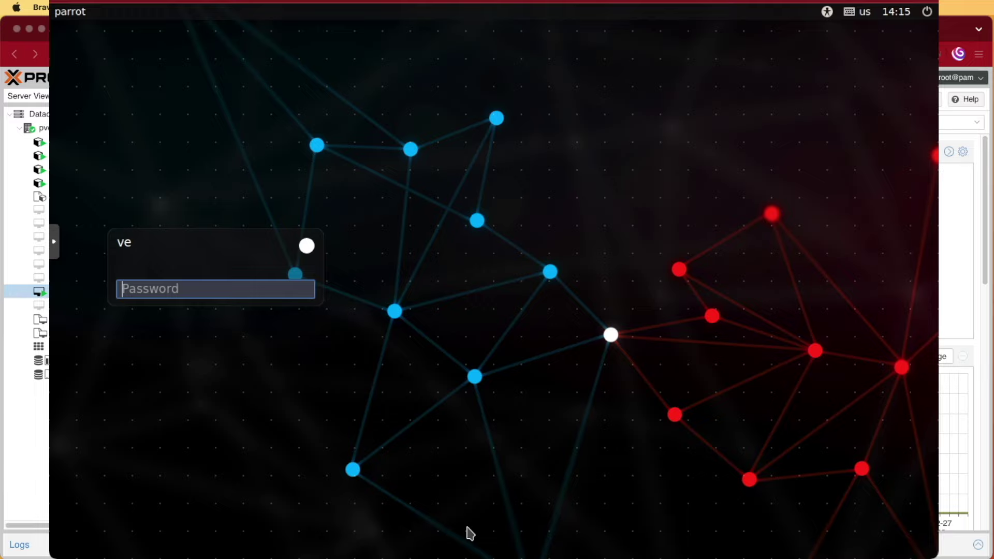
Log in to the installed Parrot system with the account password.
type("******")
key("Return")
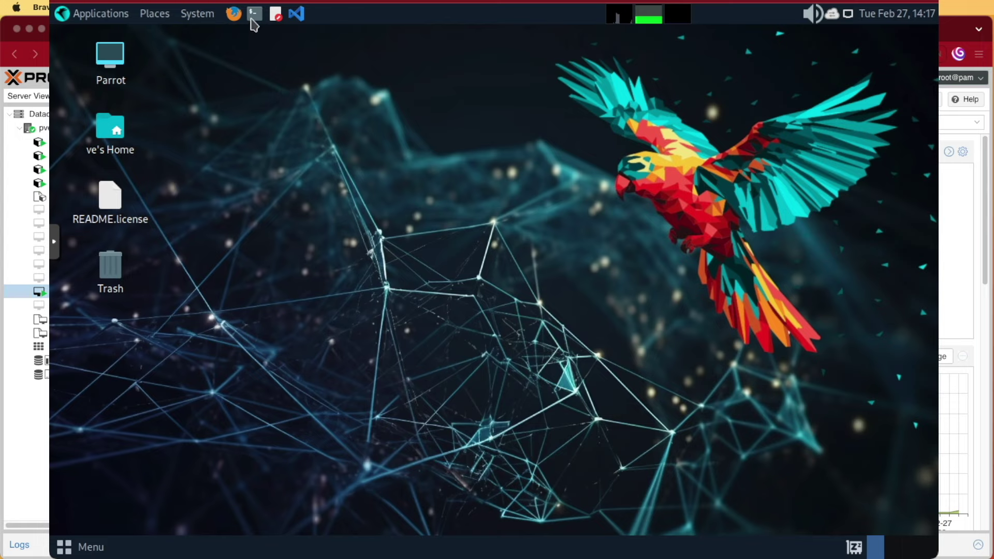
Open a terminal, run sudo apt update with the account password and review its output.
left_click(254, 14)
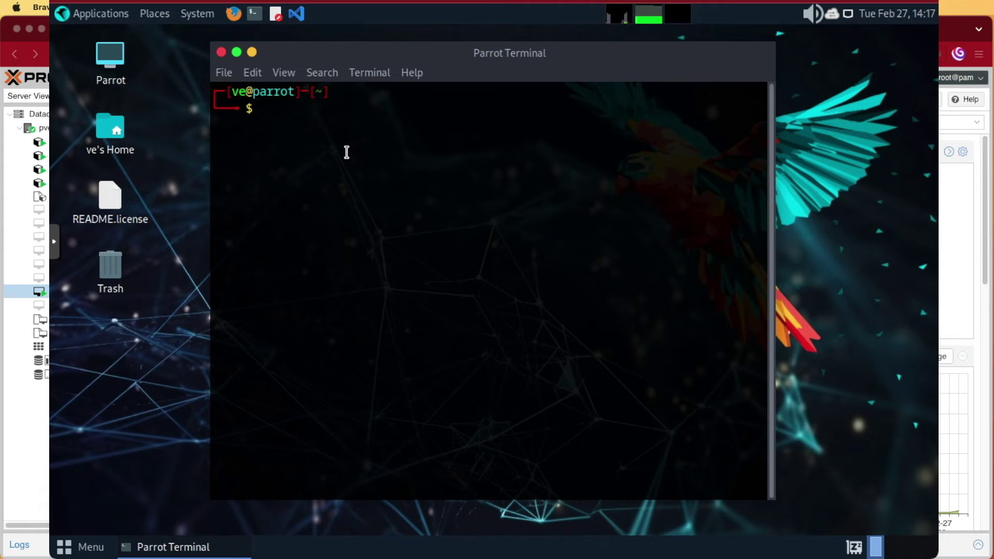
type("sudo apt update")
key("Return")
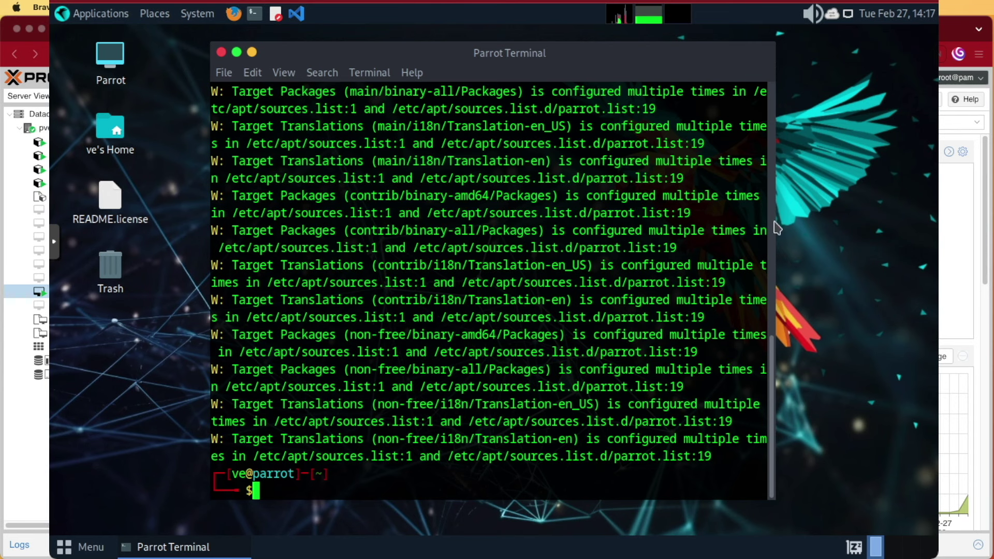
left_click_drag(772, 378, 762, 127)
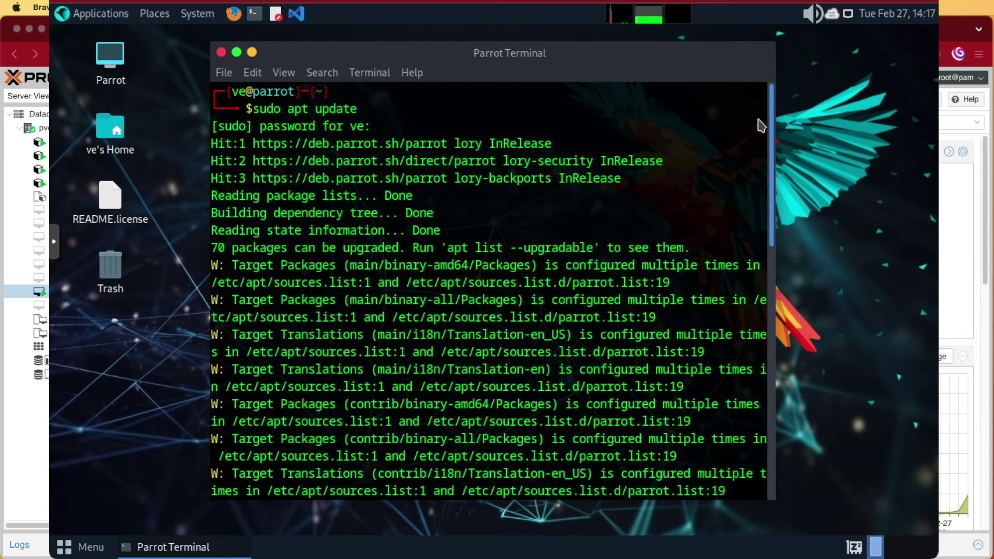
left_click_drag(770, 126, 771, 481)
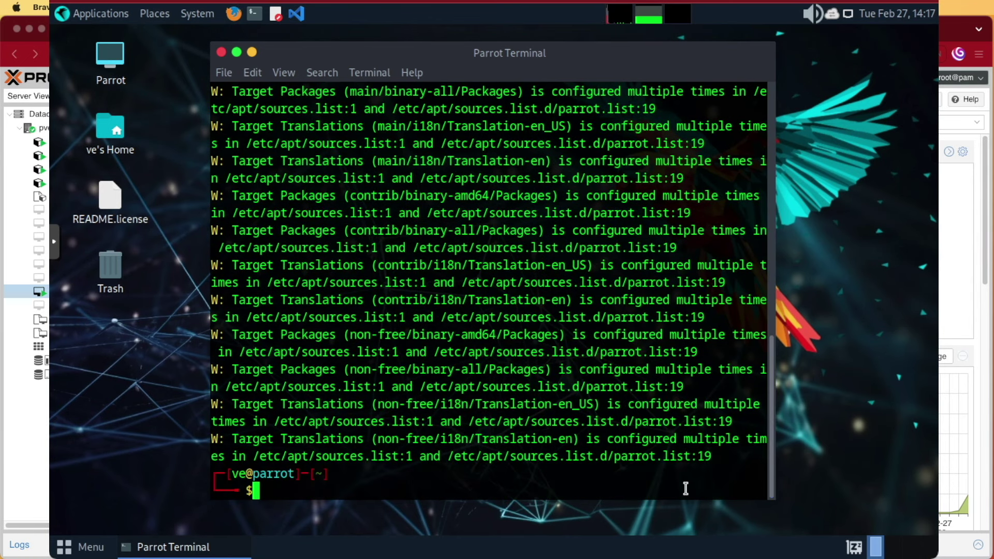
Upgrade the installed packages with sudo apt upgrade -y and answer y to continue.
type("sudo ")
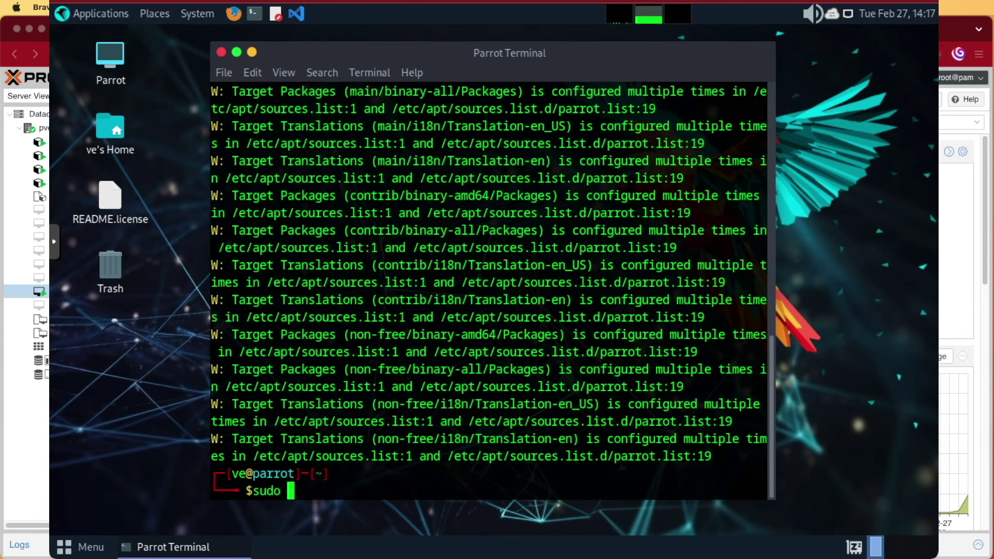
type("apt upgrade -y")
key("Return")
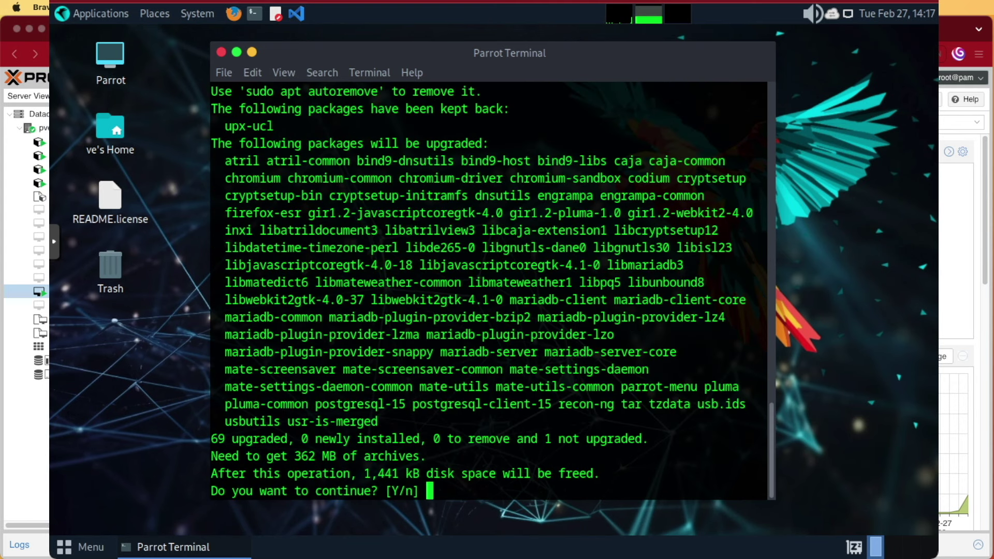
type("y")
key("Return")
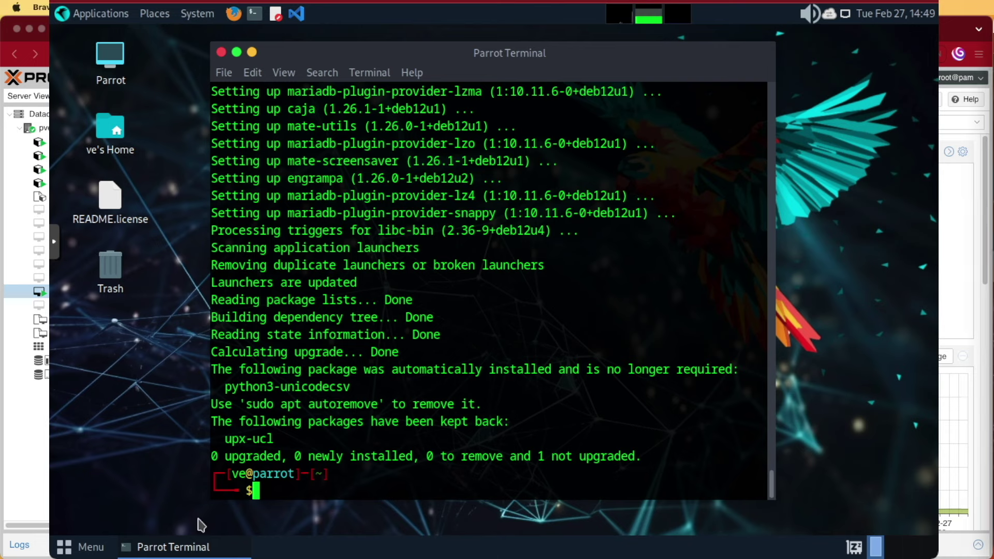
Try to install the package qemu-geast-agent with sudo apt install and -y, entering the account password.
type("sudo apt install ")
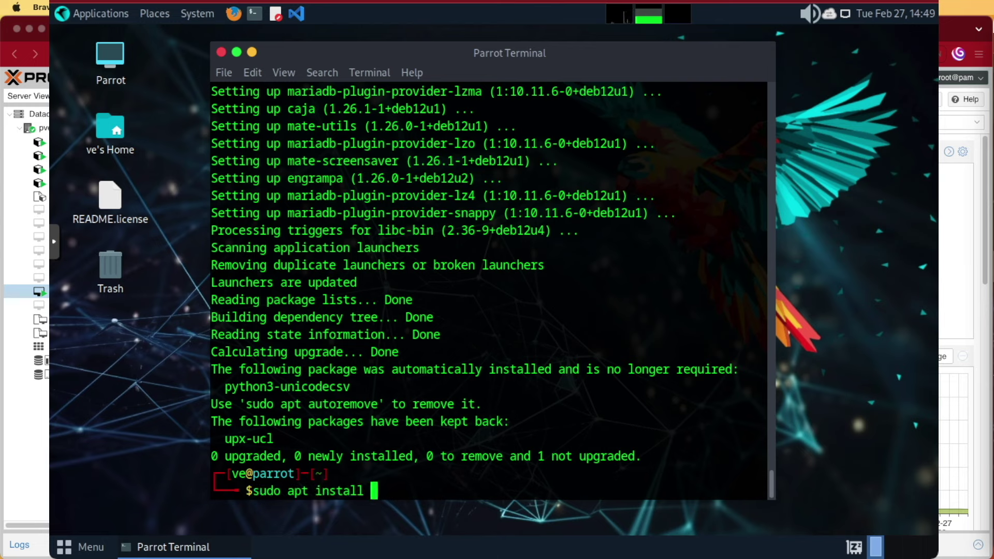
type("qemu-geast-agent")
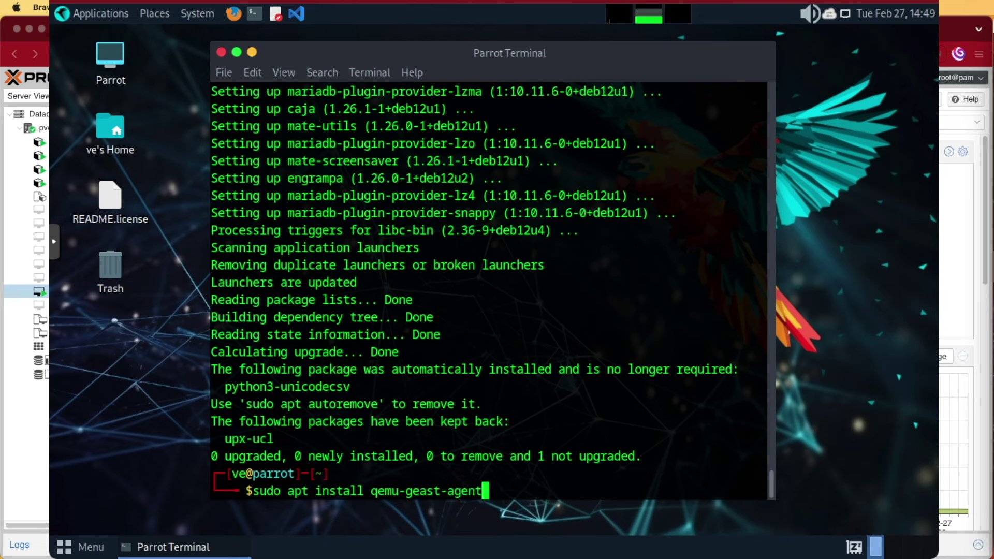
type(" -y")
key("Return")
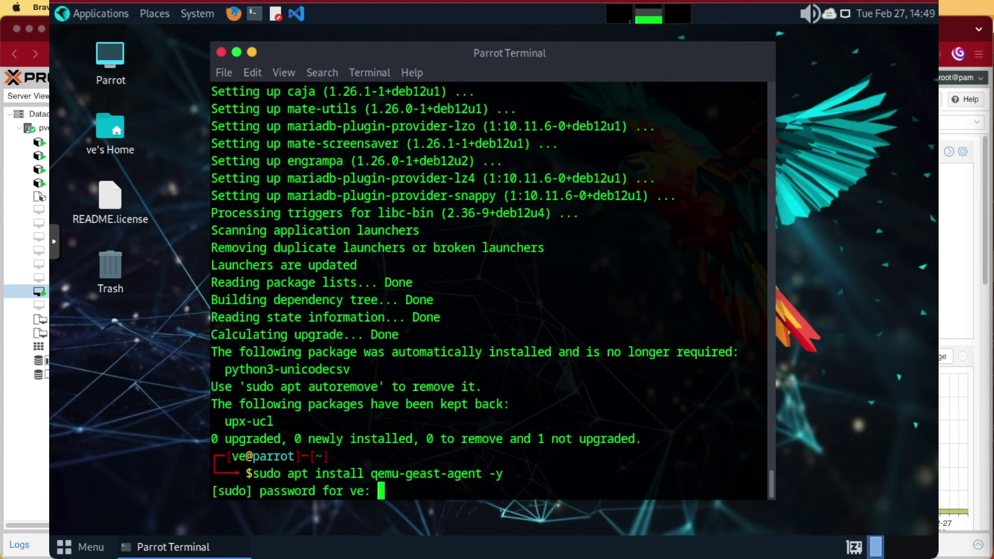
key("Return")
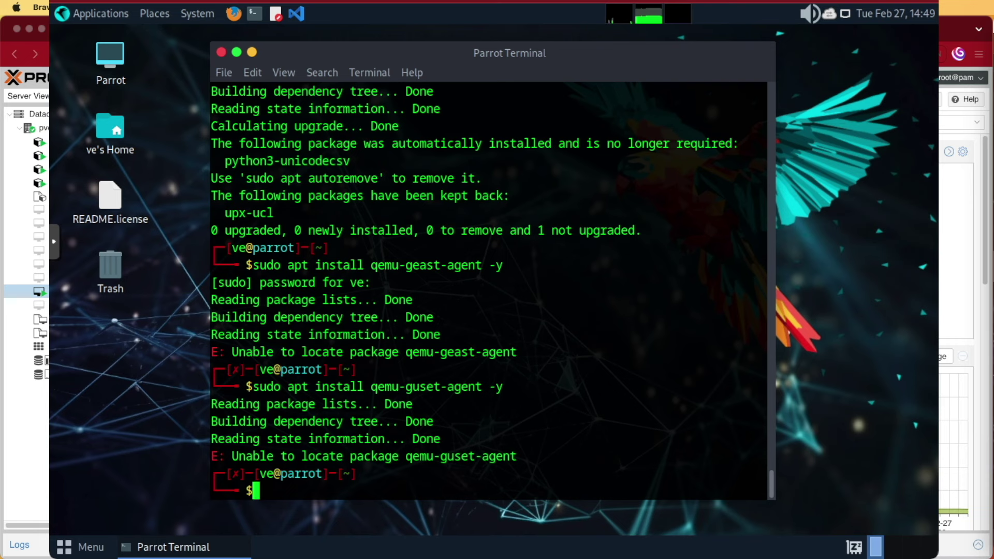
Run sudo apt install qemu-guest-agent and close the terminal.
type("sudo apt install qemu-guest-agent")
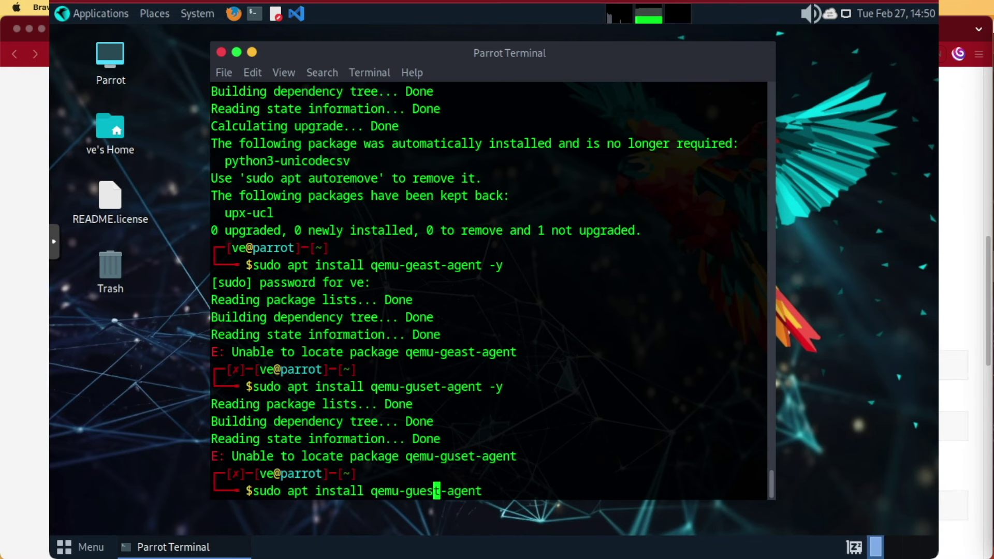
key("Return")
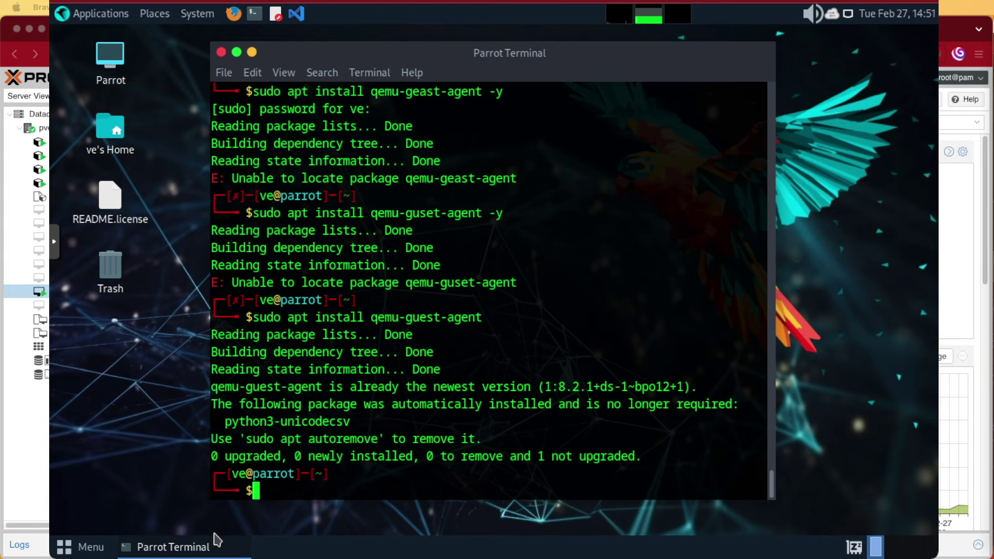
left_click(221, 52)
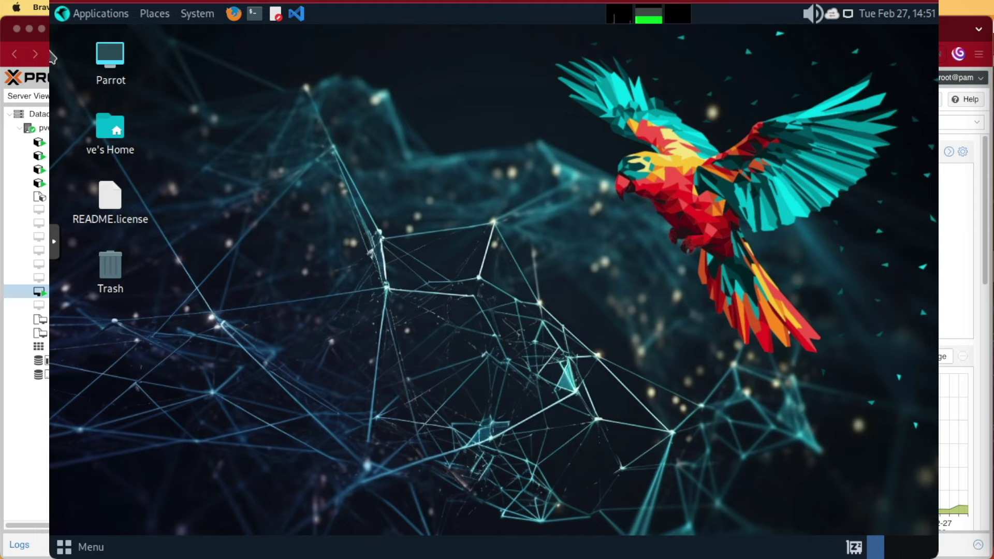
Look over the installed desktop's application categories, places and system entries.
left_click(67, 17)
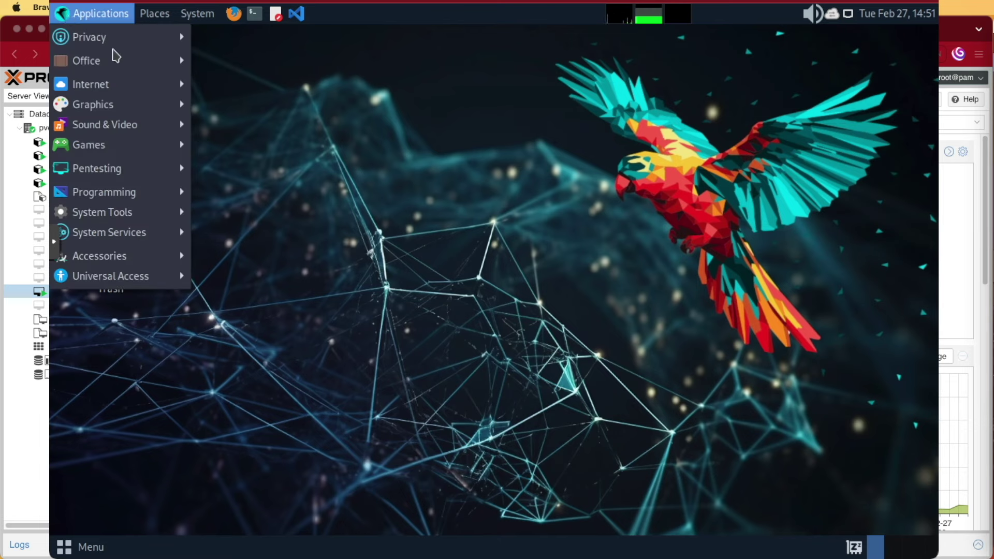
mouse_move(117, 62)
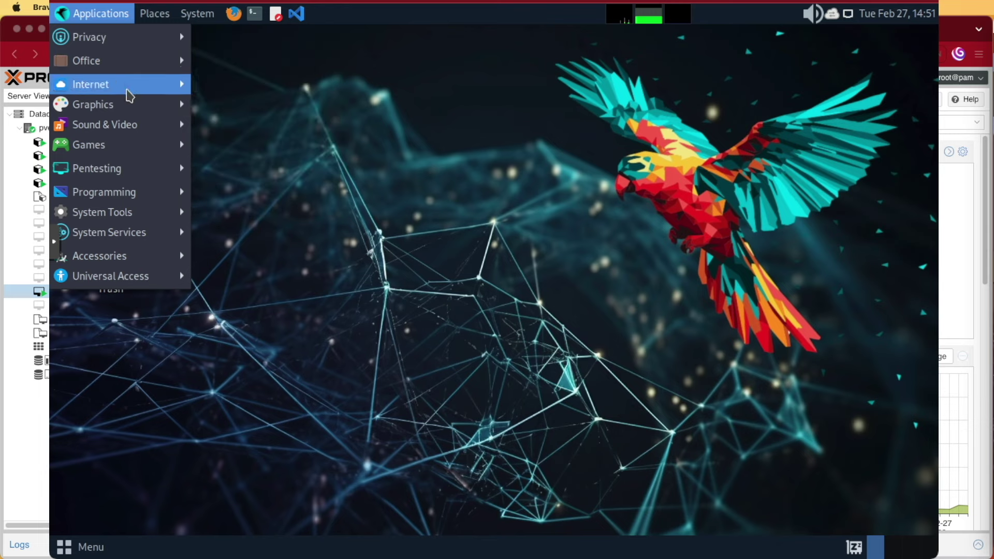
mouse_move(127, 100)
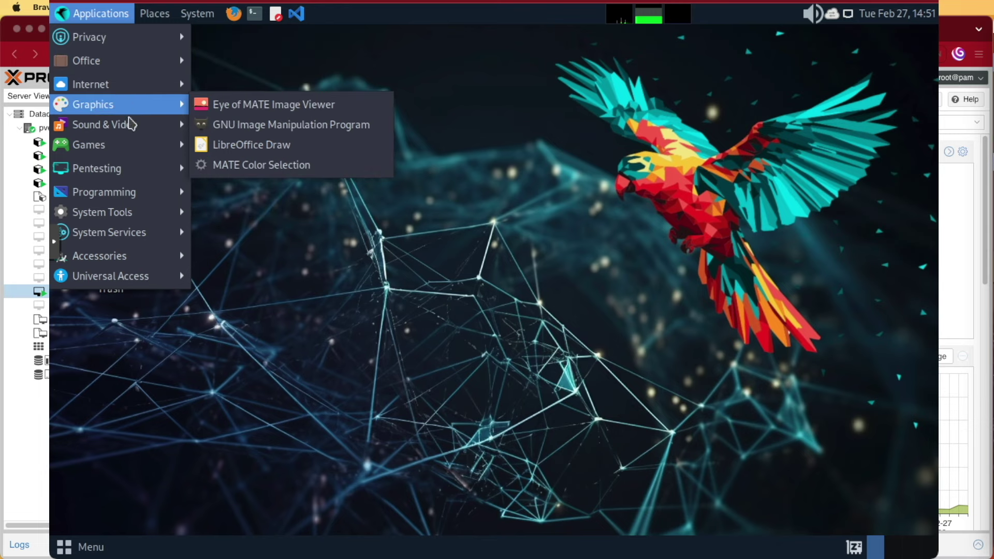
mouse_move(156, 23)
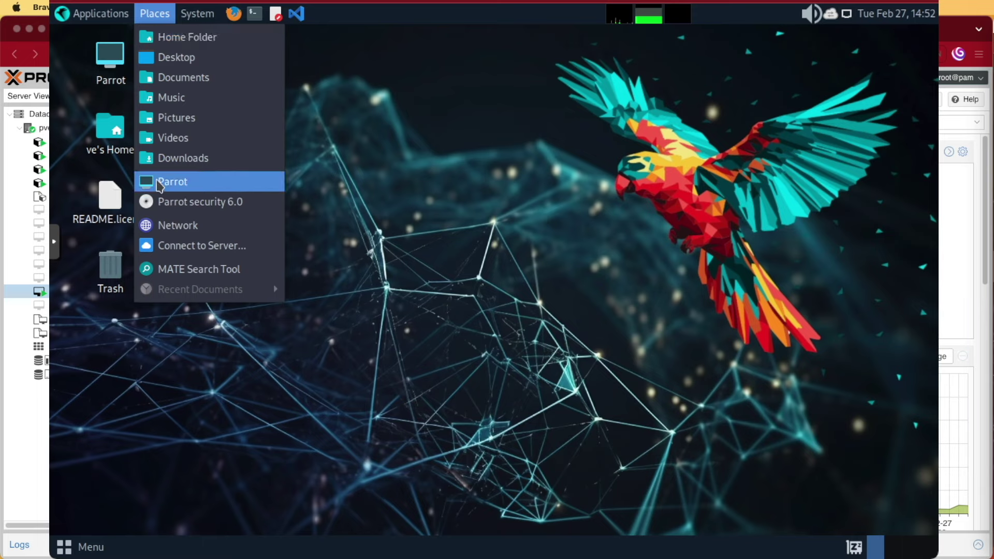
mouse_move(194, 21)
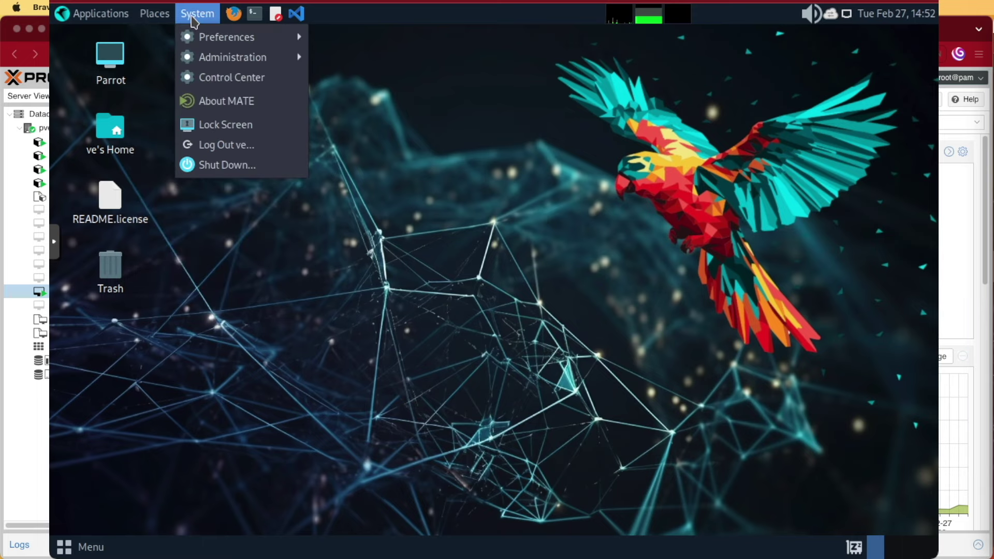
Browse the list of Pentesting tools in the main application list, then close it.
left_click(68, 549)
left_click(69, 550)
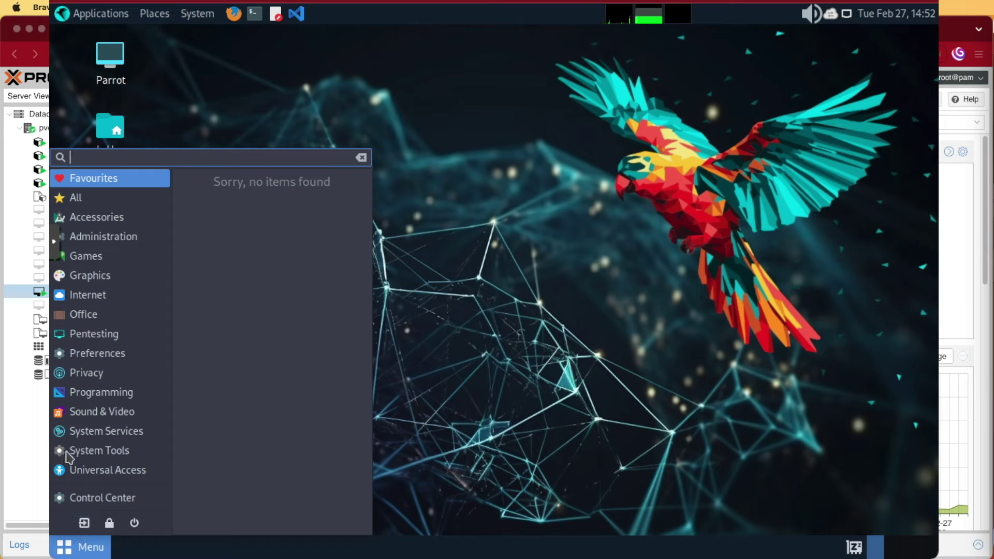
left_click(107, 337)
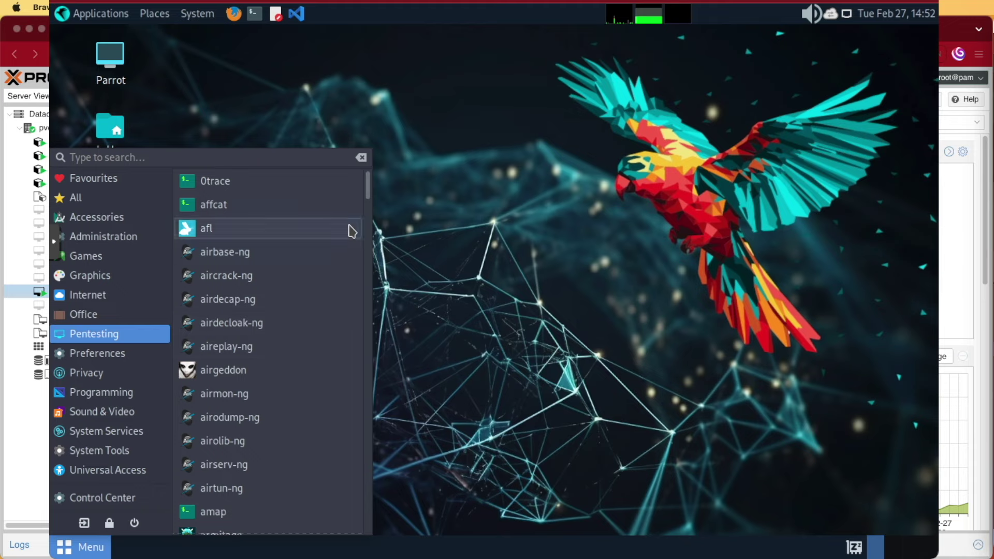
scroll(367, 203, "down", 2)
scroll(368, 203, "down", 1)
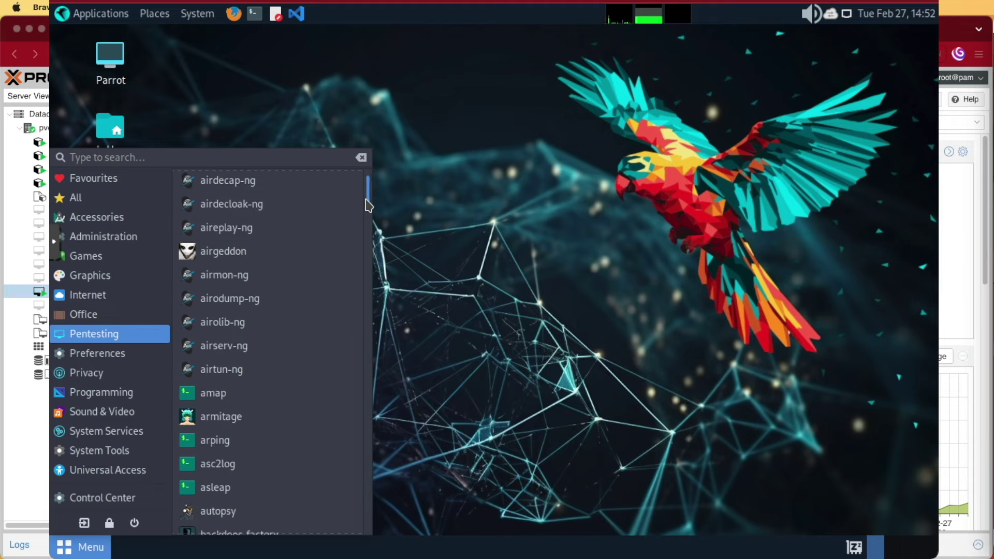
left_click_drag(366, 200, 397, 549)
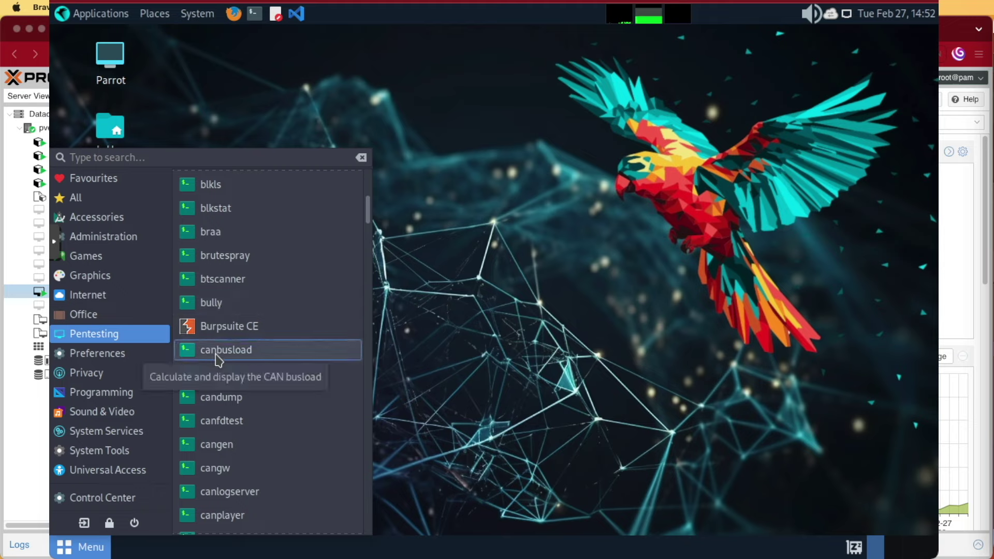
left_click_drag(371, 218, 459, 451)
left_click(466, 439)
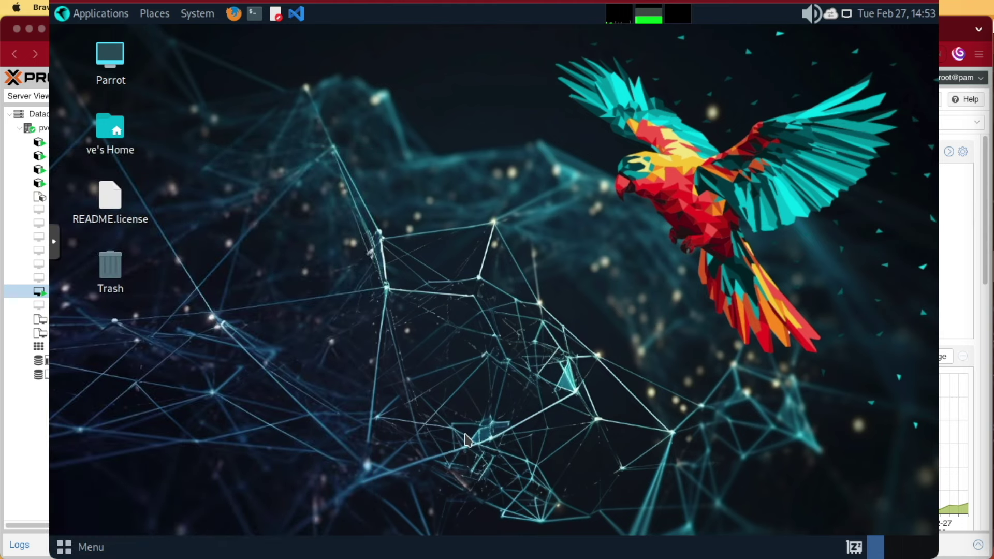